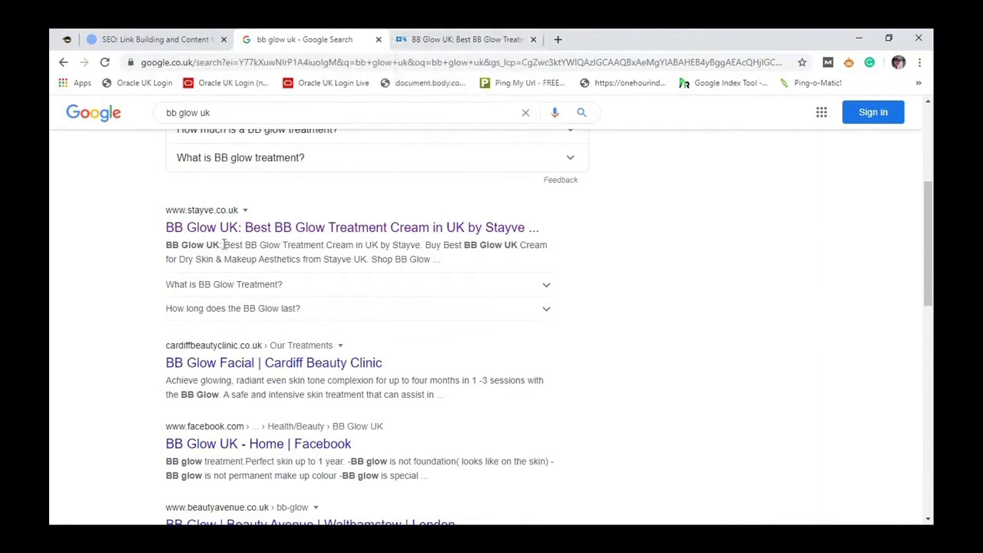
Open the Stayve BB Glow UK search result and search its page source for "sche" to examine the schema markup.
{"action": "left_click", "coordinate": [236, 233]}
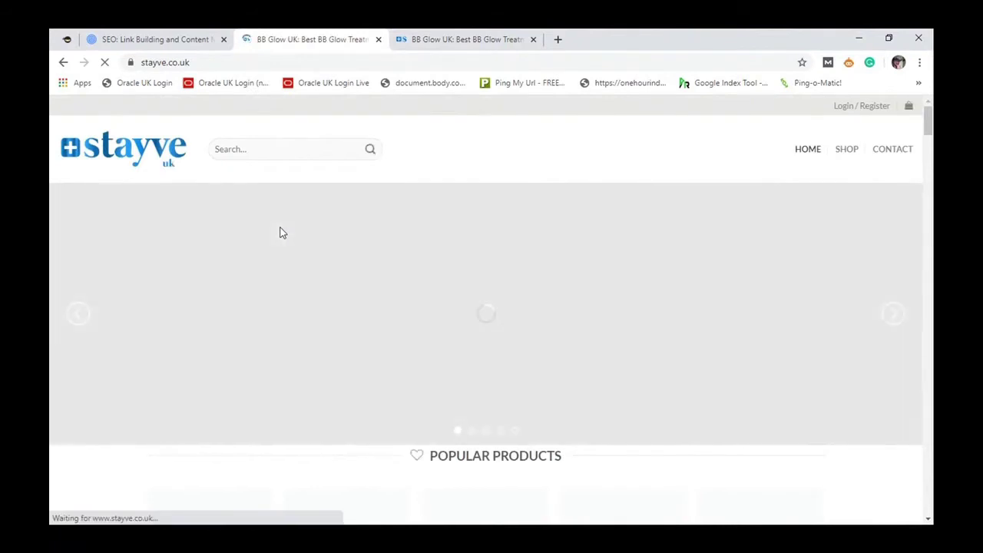
{"action": "key", "text": "ctrl+u"}
{"action": "key", "text": "ctrl+f"}
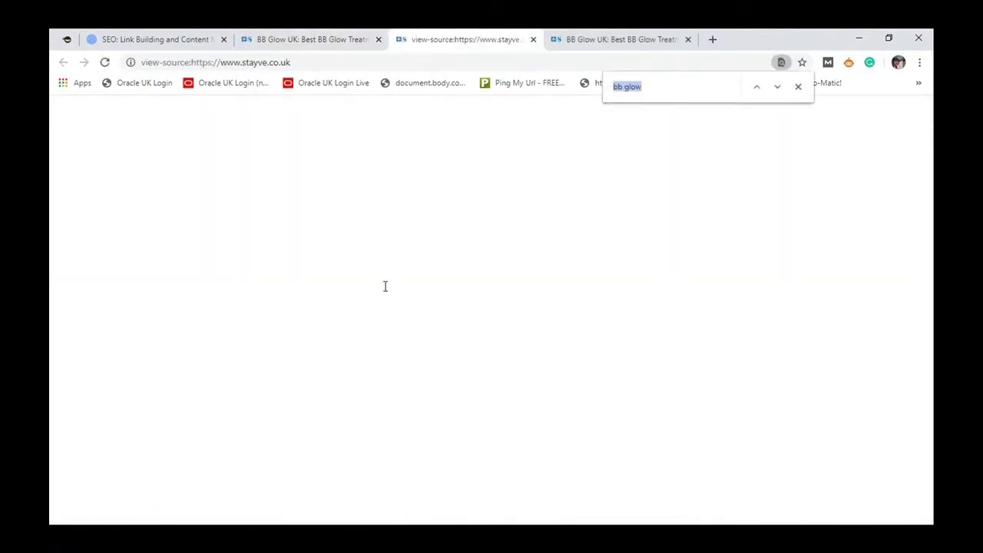
{"action": "type", "text": "sc"}
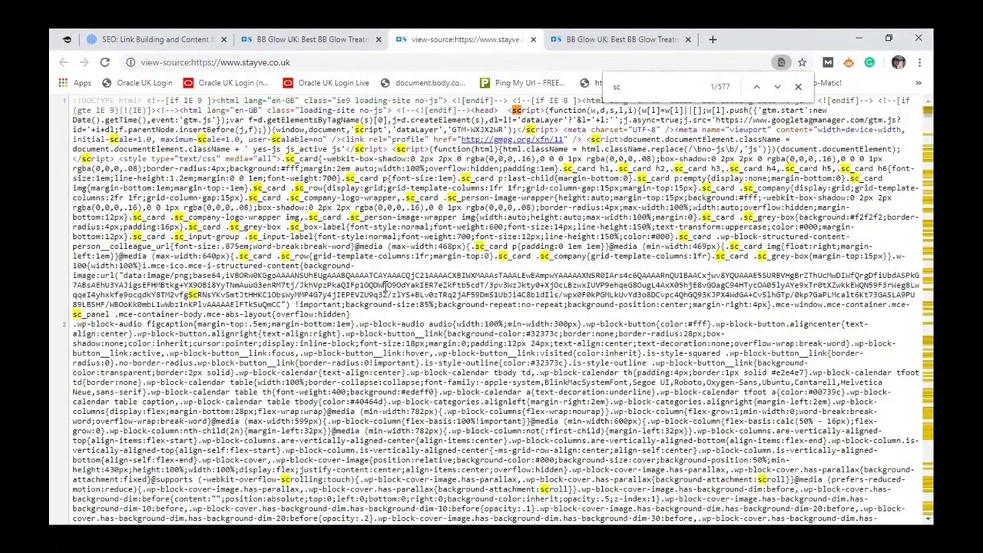
{"action": "type", "text": "he"}
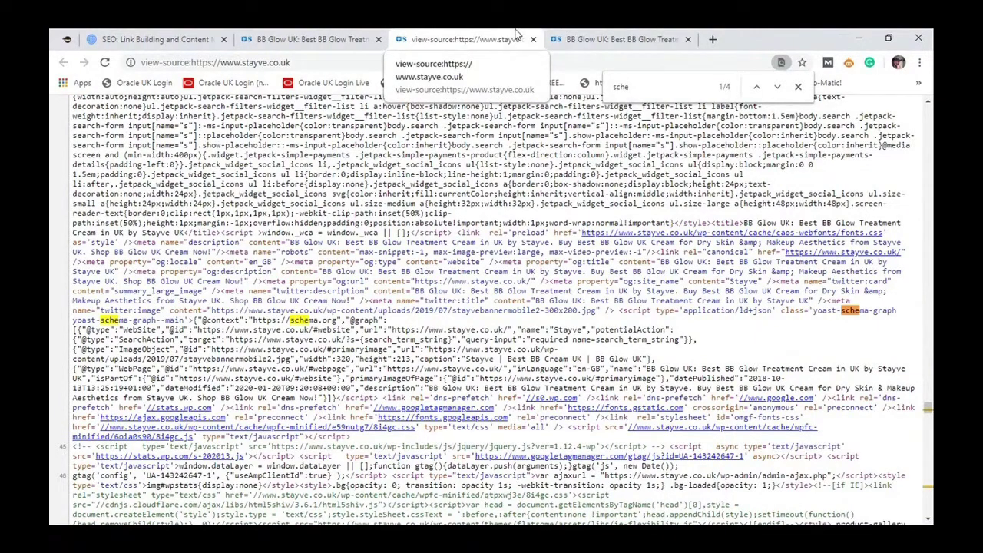
Search Google for "schema generator json" in a new tab and close the duplicate Stayve tab.
{"action": "left_click", "coordinate": [712, 38]}
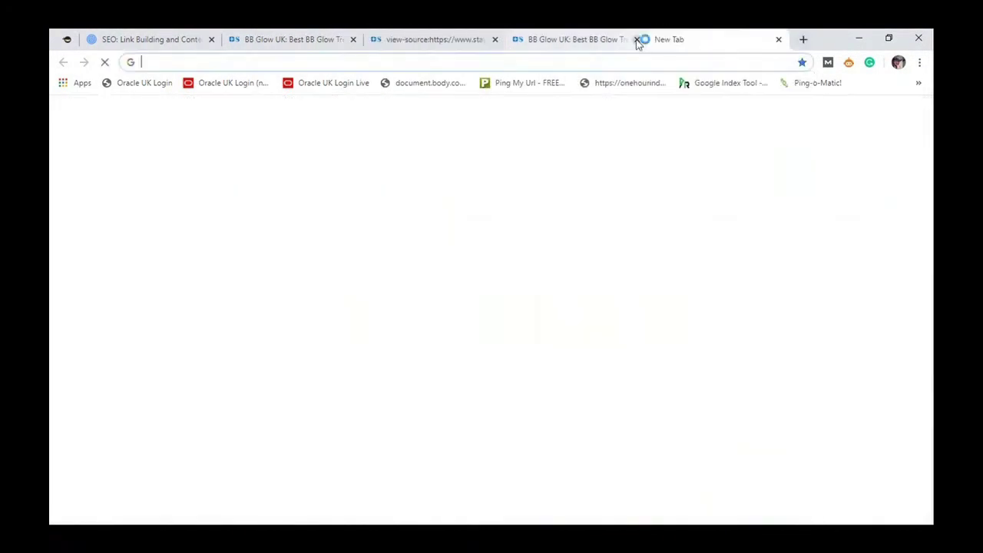
{"action": "left_click", "coordinate": [636, 39]}
{"action": "type", "text": "schea"}
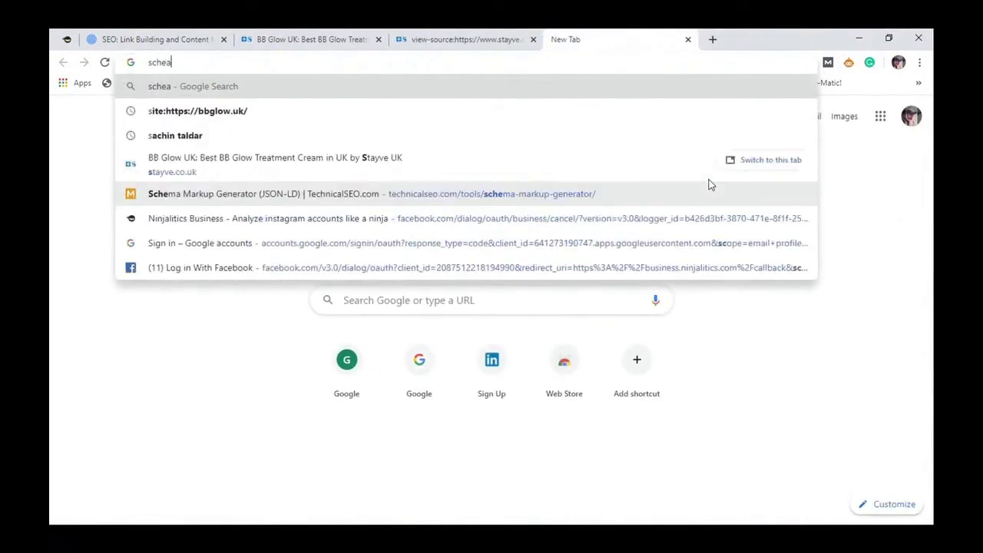
{"action": "type", "text": "m"}
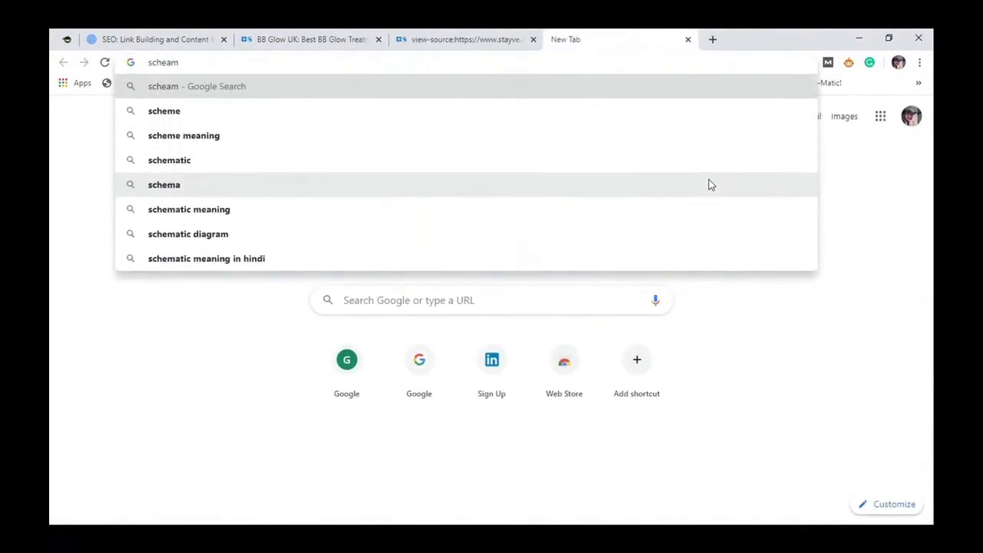
{"action": "key", "text": "BackSpace"}
{"action": "key", "text": "BackSpace"}
{"action": "type", "text": "ma generator json"}
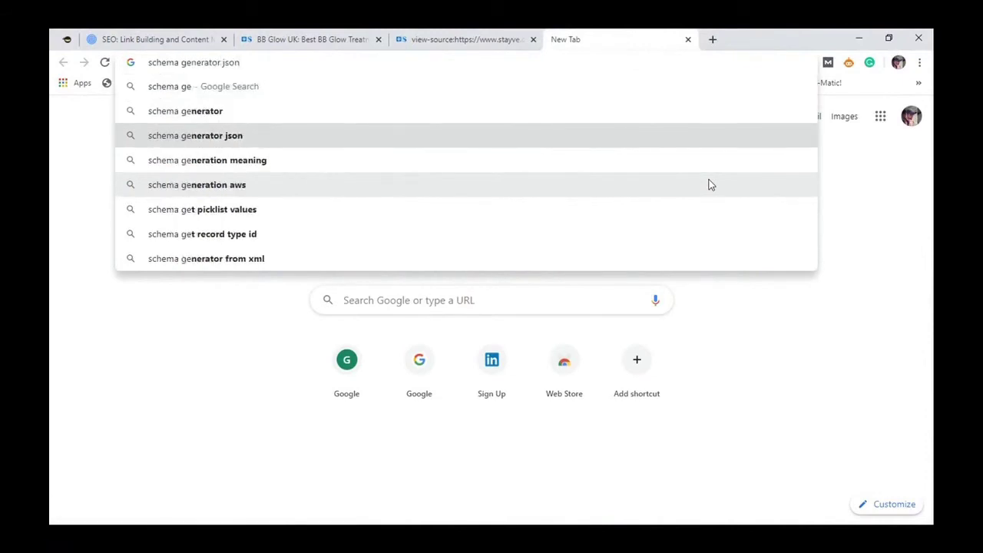
{"action": "key", "text": "Return"}
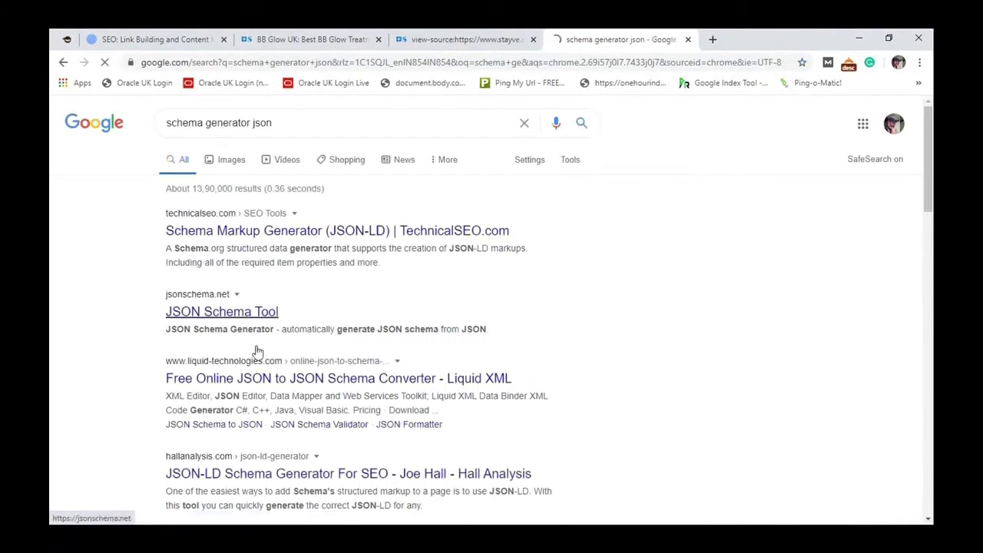
Look through the schema generator results and refine the search to "google schema generator json".
{"action": "scroll", "coordinate": [384, 327], "scroll_direction": "down", "scroll_amount": 1}
{"action": "scroll", "coordinate": [342, 311], "scroll_direction": "down", "scroll_amount": 5}
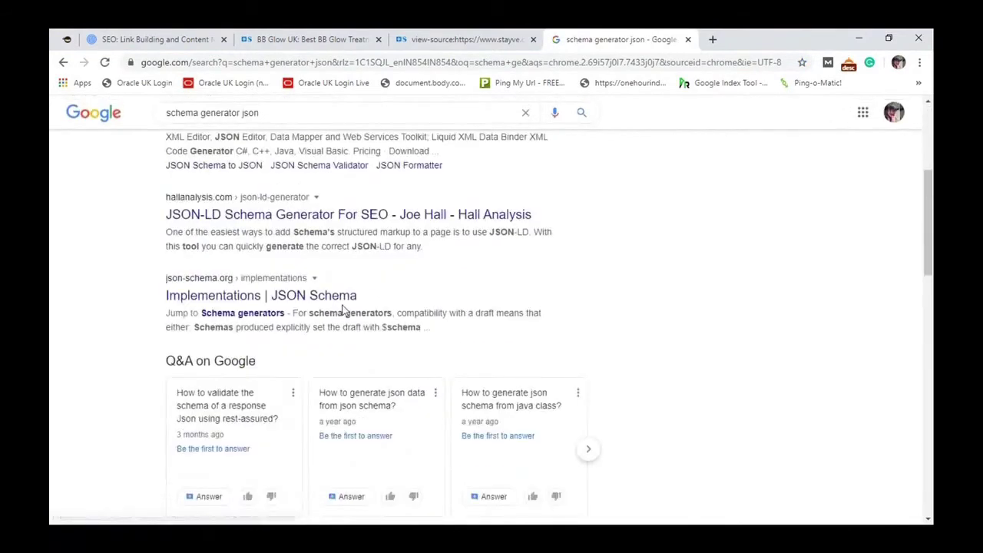
{"action": "scroll", "coordinate": [342, 310], "scroll_direction": "down", "scroll_amount": 6}
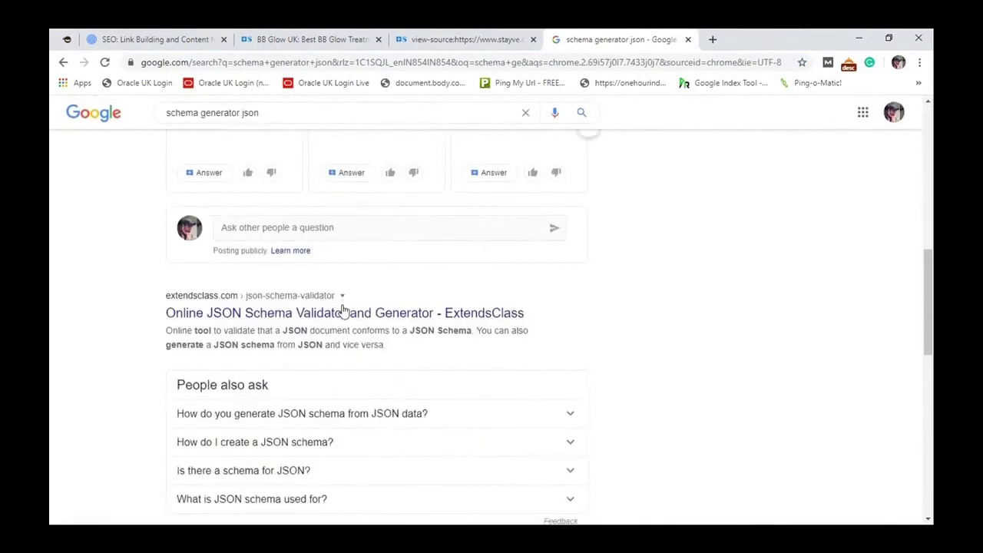
{"action": "scroll", "coordinate": [340, 312], "scroll_direction": "down", "scroll_amount": 1}
{"action": "scroll", "coordinate": [340, 312], "scroll_direction": "up", "scroll_amount": 12}
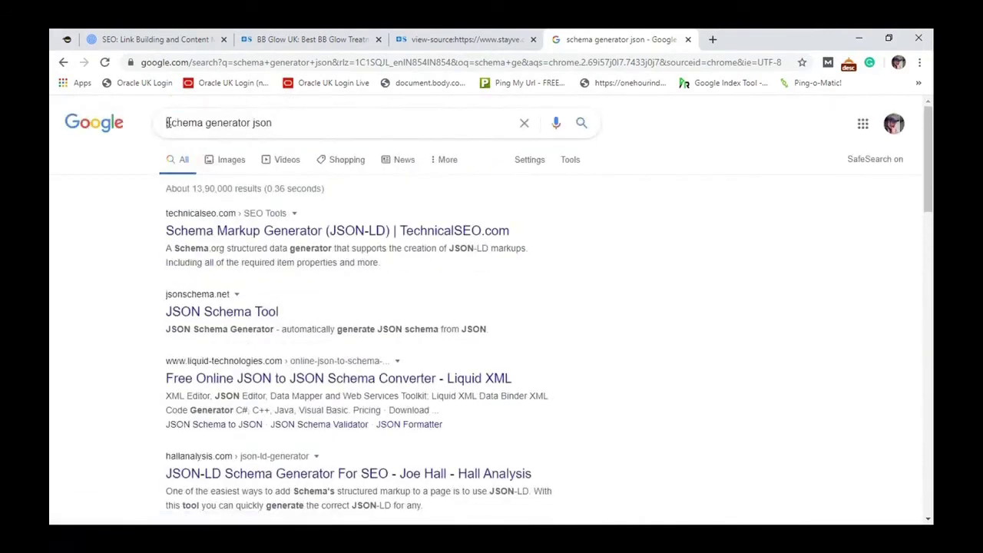
{"action": "left_click", "coordinate": [167, 123]}
{"action": "type", "text": "google"}
{"action": "key", "text": "Return"}
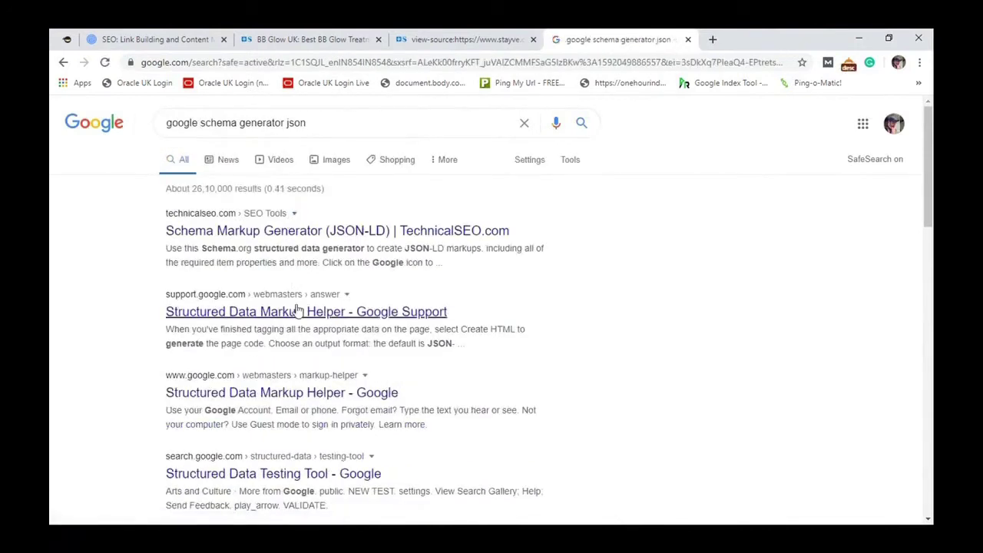
Open Google's Structured Data Markup Helper result in a new tab and close the page source and search results tabs.
{"action": "right_click", "coordinate": [275, 326]}
{"action": "left_click", "coordinate": [109, 329]}
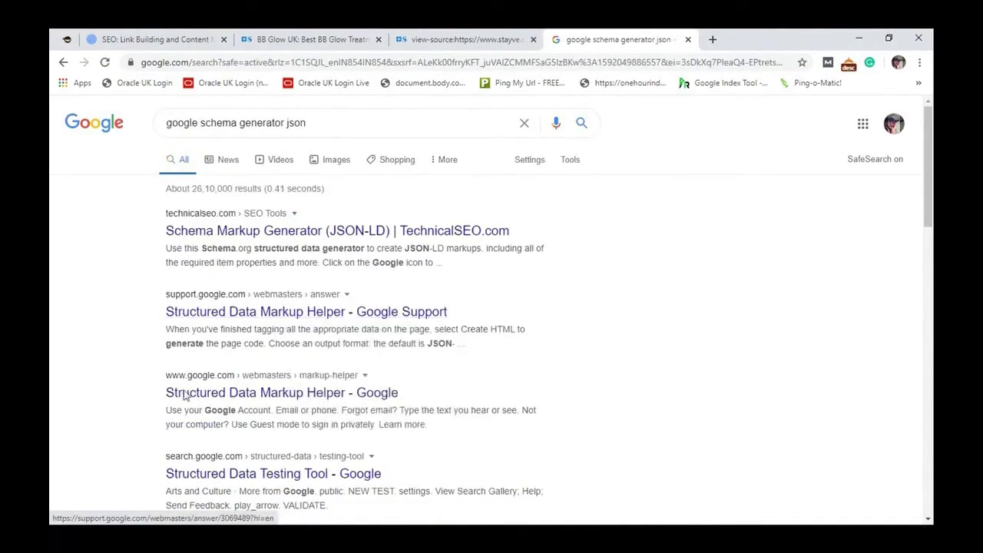
{"action": "right_click", "coordinate": [209, 393]}
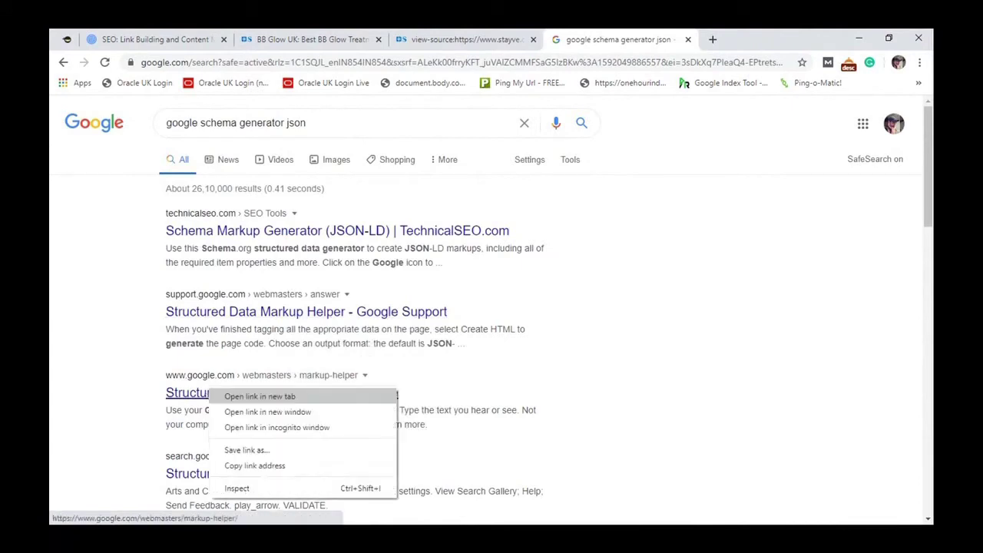
{"action": "left_click", "coordinate": [261, 397]}
{"action": "left_click", "coordinate": [768, 35]}
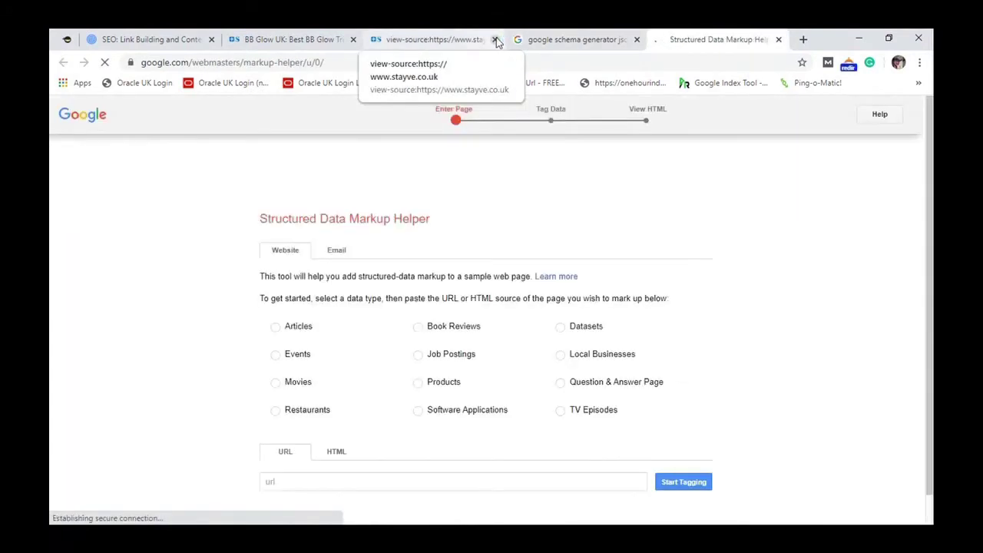
{"action": "left_click", "coordinate": [495, 40]}
{"action": "left_click", "coordinate": [495, 40]}
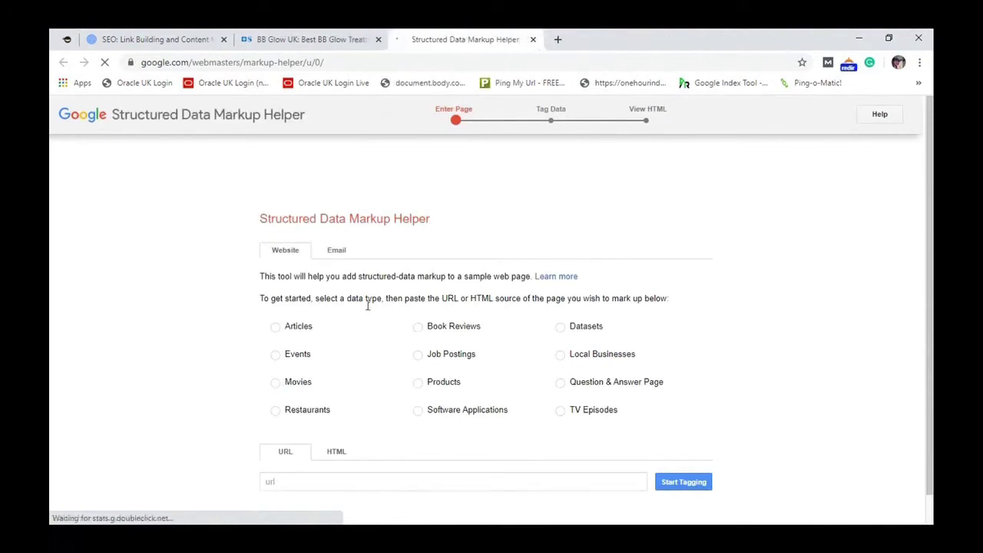
{"action": "left_click", "coordinate": [261, 35]}
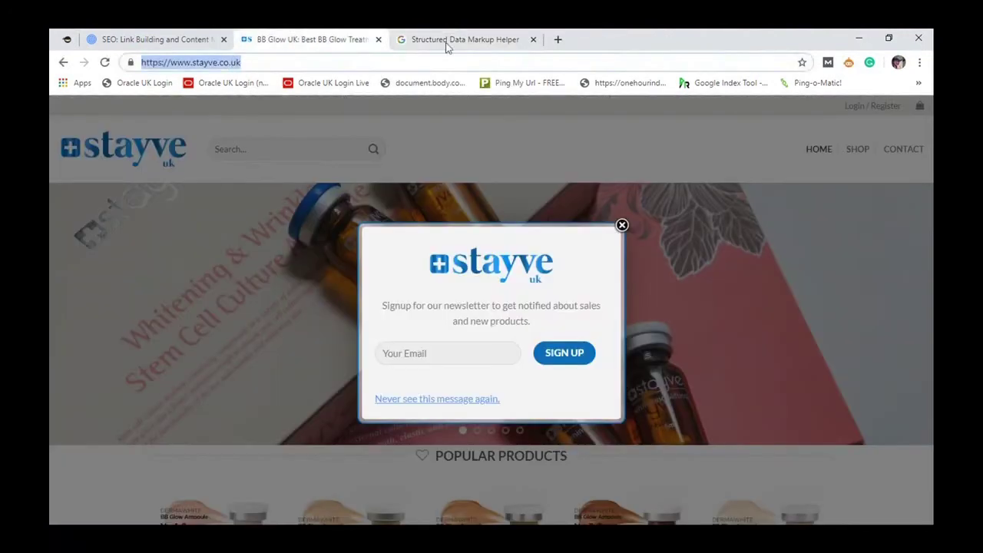
{"action": "left_click", "coordinate": [480, 39]}
{"action": "scroll", "coordinate": [399, 330], "scroll_direction": "down", "scroll_amount": 1}
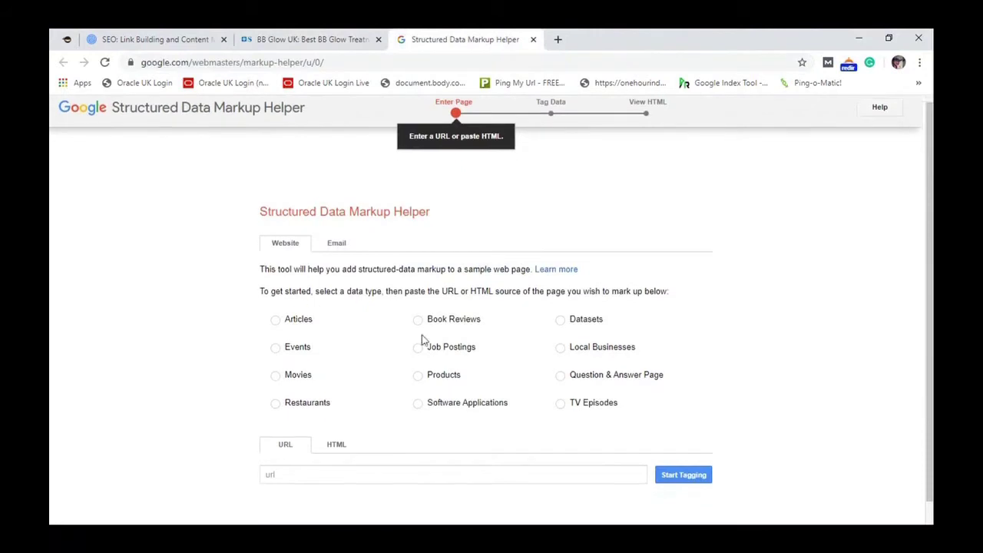
{"action": "left_click", "coordinate": [360, 450]}
{"action": "type", "text": "https://www.stayve.co.uk/"}
{"action": "left_click", "coordinate": [682, 452]}
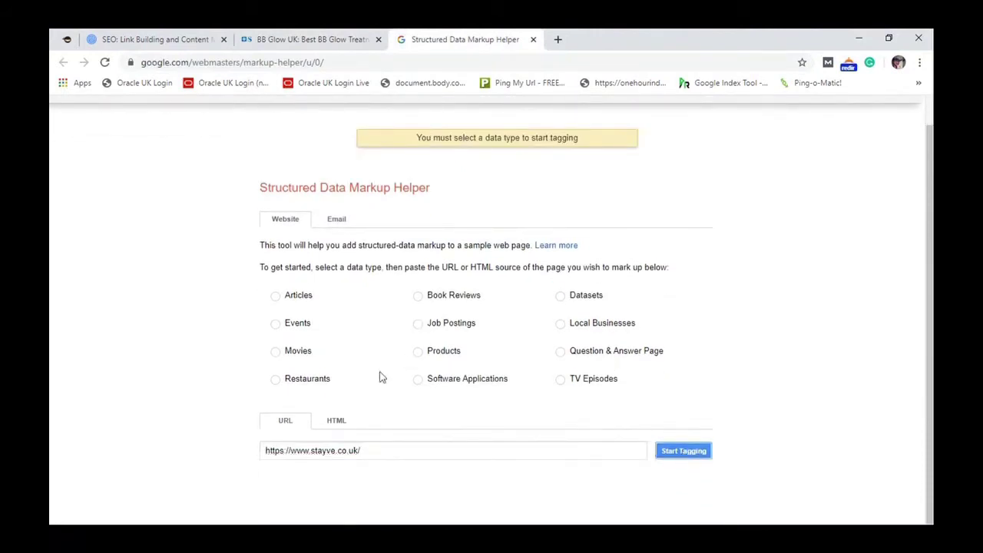
{"action": "left_click", "coordinate": [561, 324]}
{"action": "left_click", "coordinate": [685, 459]}
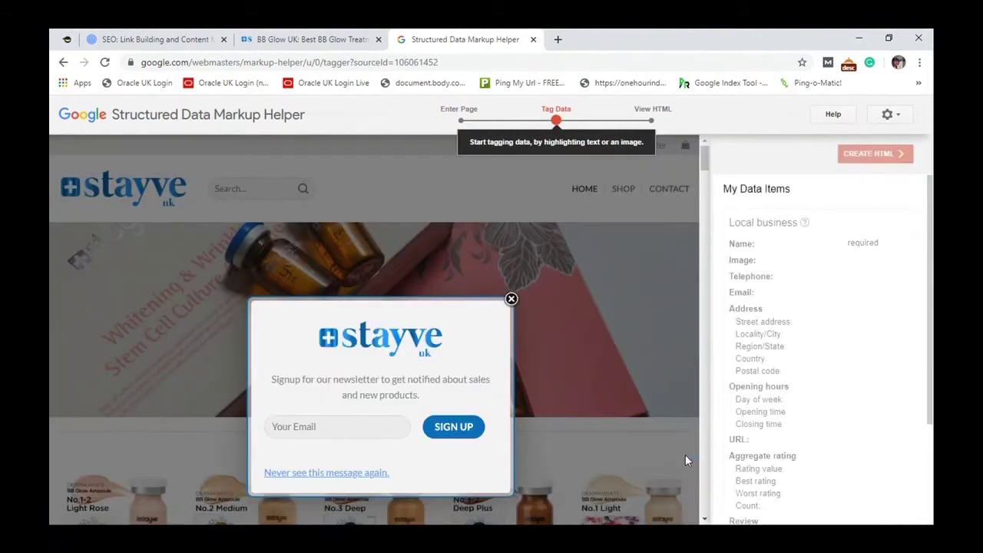
Try to dismiss the newsletter sign-up pop-up covering the Stayve page in the tagging view.
{"action": "left_click", "coordinate": [511, 301]}
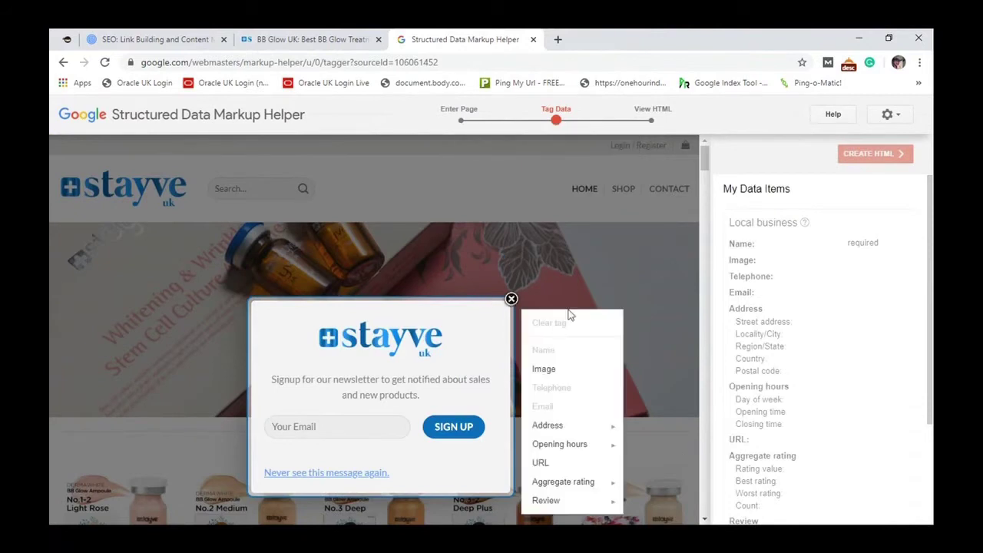
{"action": "left_click", "coordinate": [772, 248]}
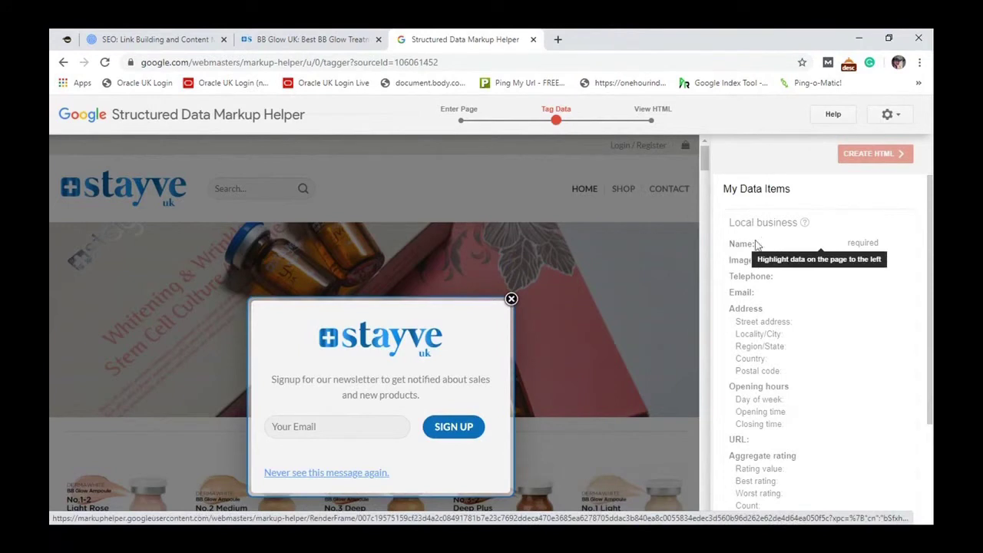
{"action": "left_click", "coordinate": [446, 339]}
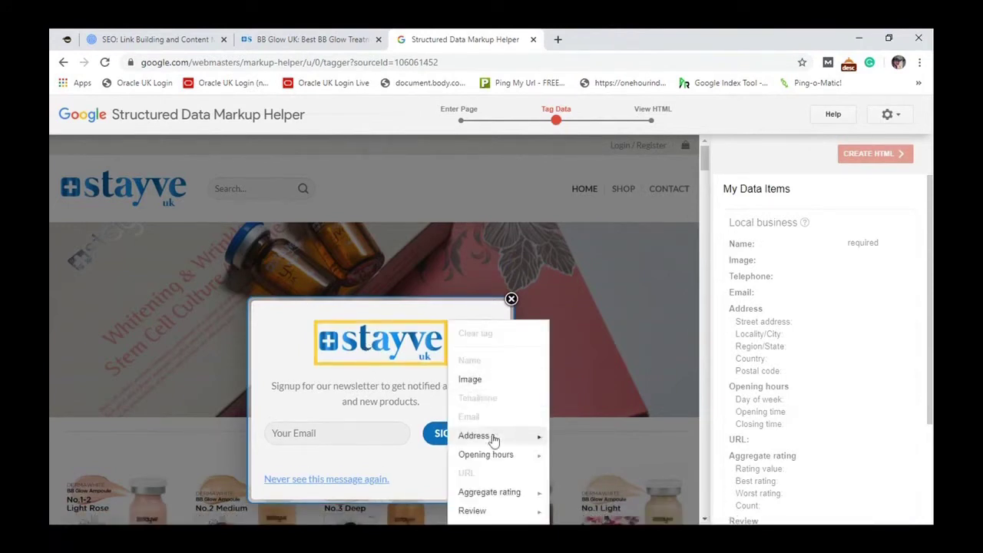
{"action": "mouse_move", "coordinate": [507, 444]}
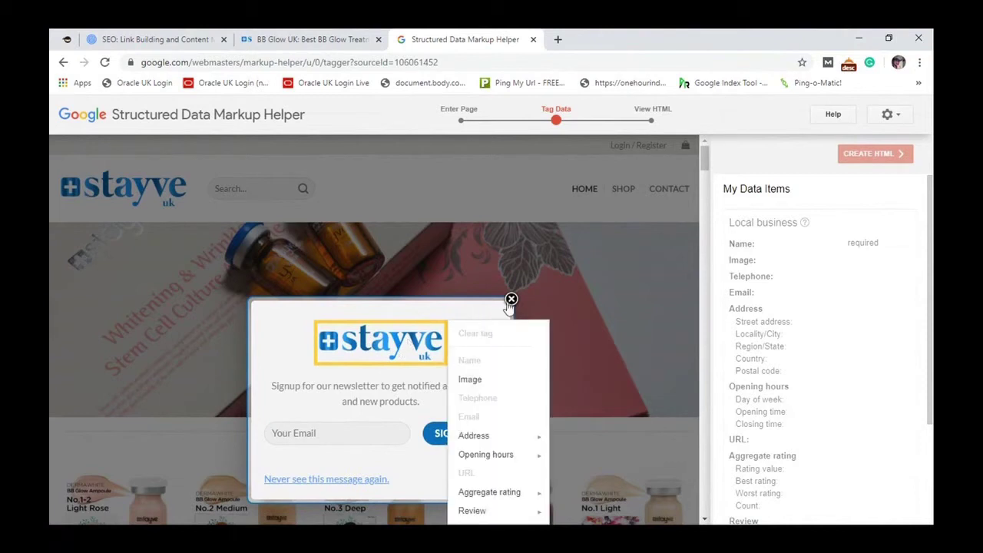
{"action": "left_click", "coordinate": [511, 300]}
{"action": "left_click", "coordinate": [511, 301]}
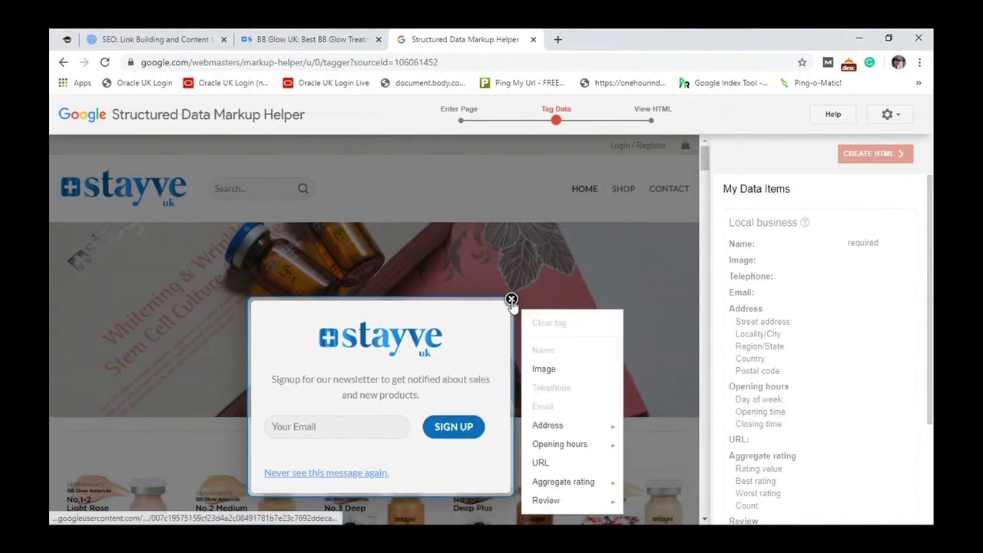
{"action": "left_click", "coordinate": [656, 346]}
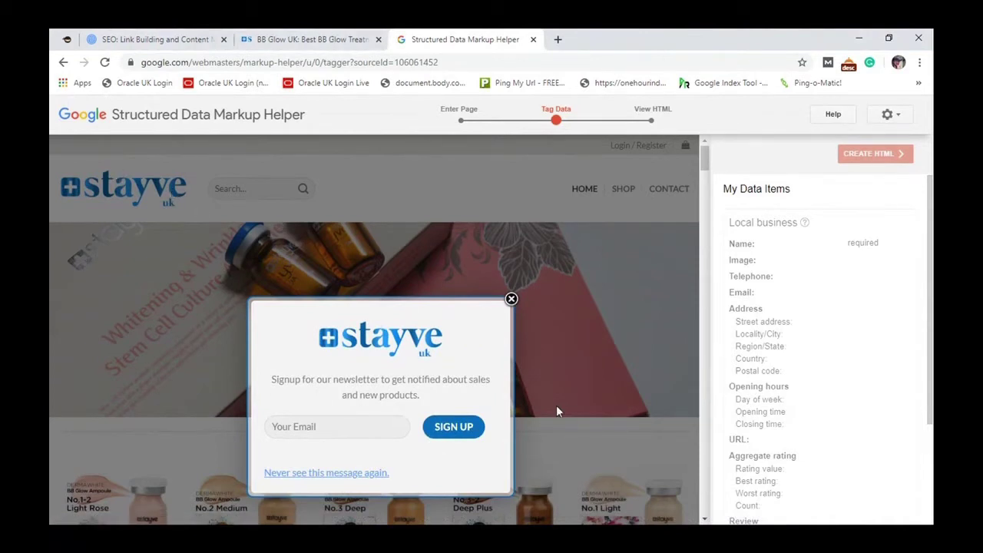
{"action": "left_click", "coordinate": [280, 38]}
{"action": "left_click", "coordinate": [438, 37]}
{"action": "left_click", "coordinate": [318, 34]}
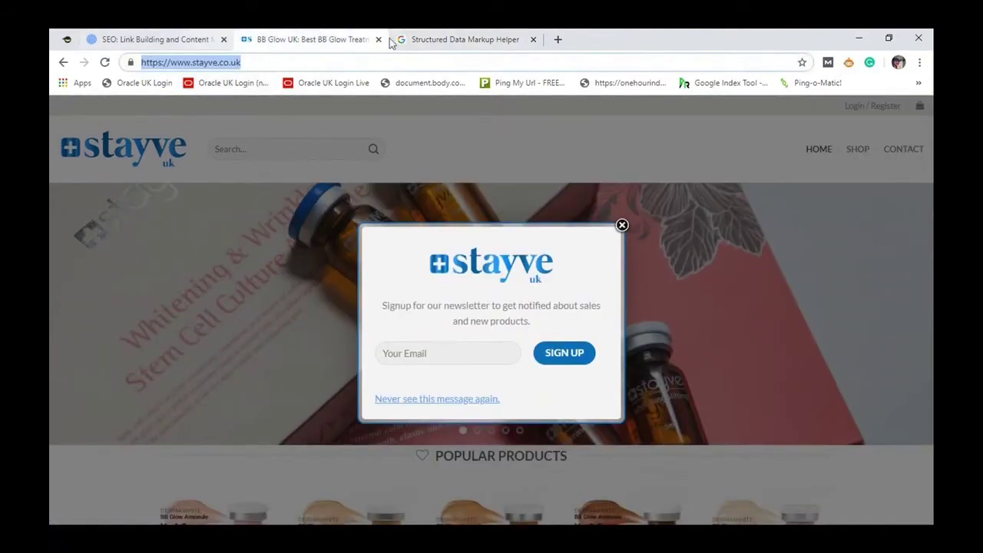
{"action": "left_click", "coordinate": [430, 38]}
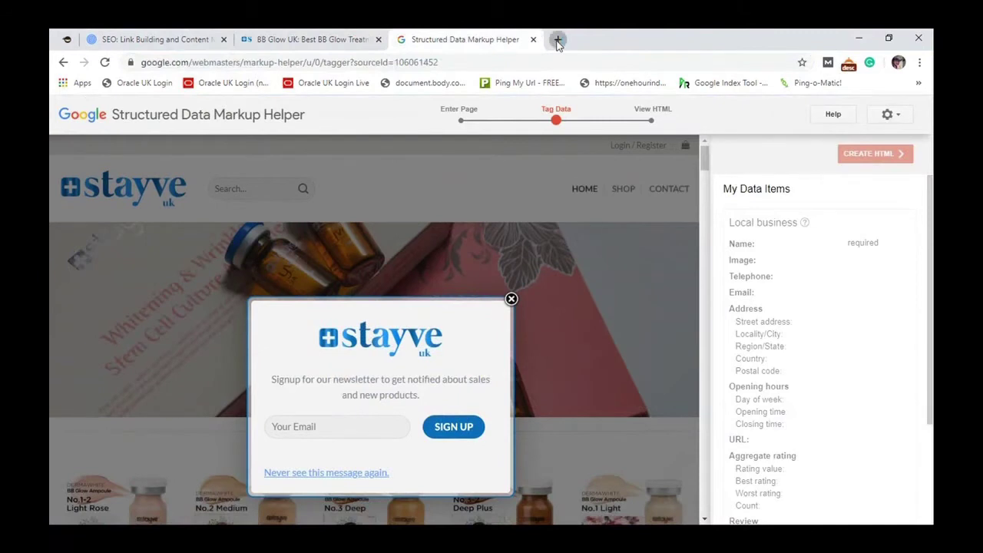
Search Google for "digital design agency" in a new tab to find another website.
{"action": "left_click", "coordinate": [558, 40]}
{"action": "type", "text": "gra"}
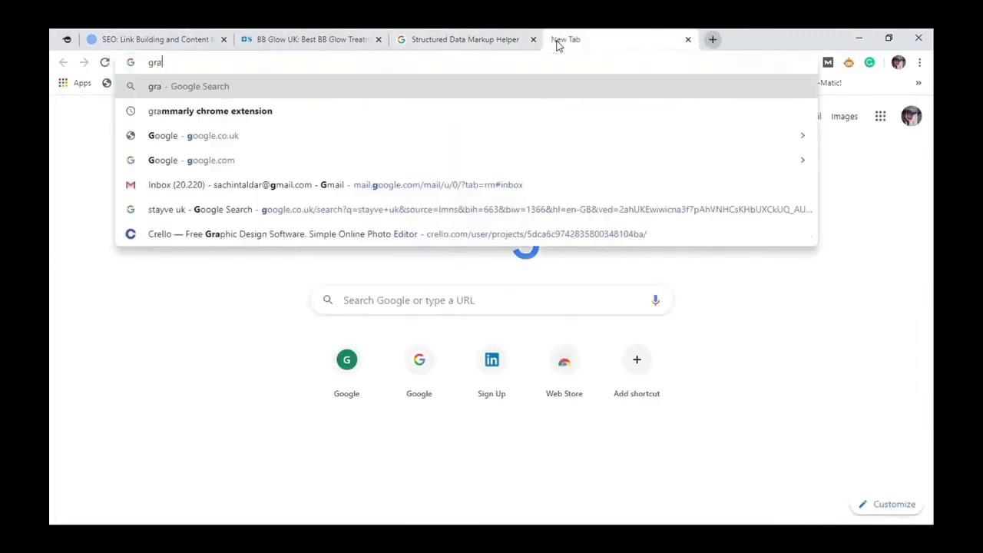
{"action": "type", "text": "ph"}
{"action": "key", "text": "BackSpace"}
{"action": "key", "text": "BackSpace"}
{"action": "key", "text": "BackSpace"}
{"action": "key", "text": "BackSpace"}
{"action": "key", "text": "BackSpace"}
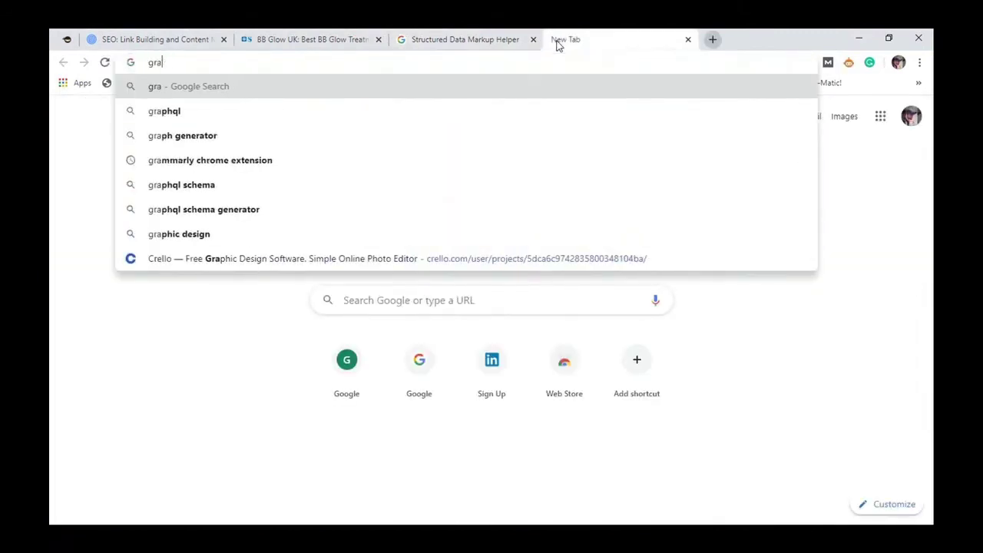
{"action": "type", "text": "digital d"}
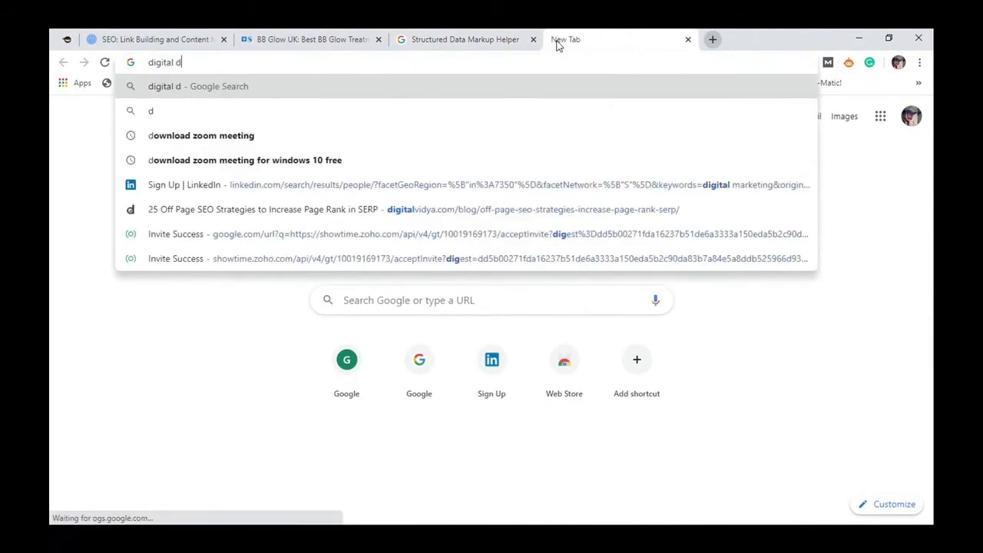
{"action": "type", "text": "esign "}
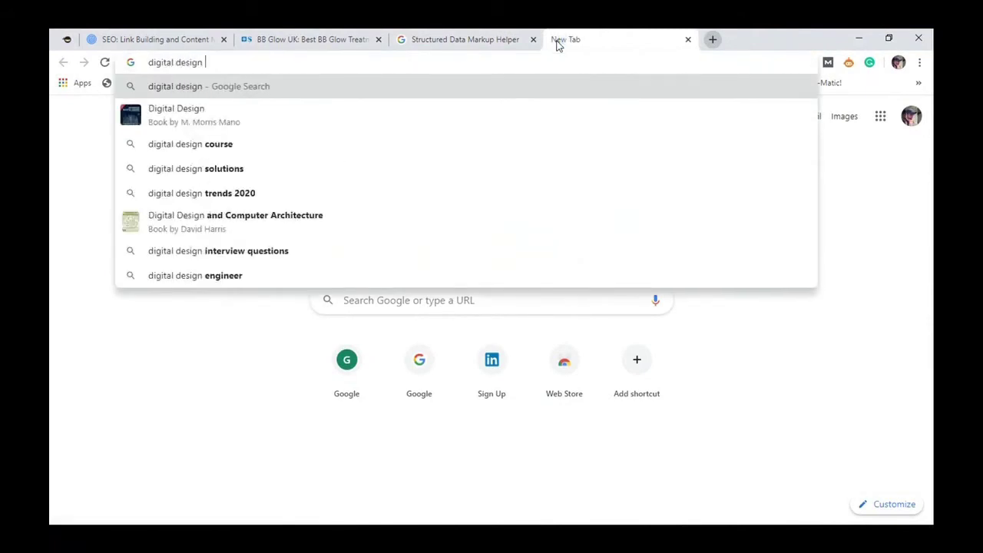
{"action": "type", "text": "agency"}
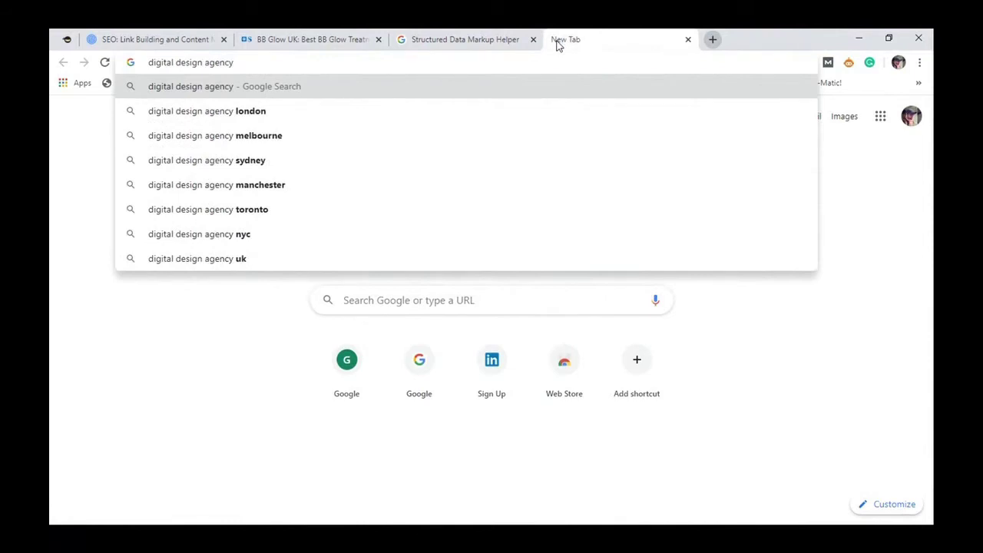
{"action": "key", "text": "Return"}
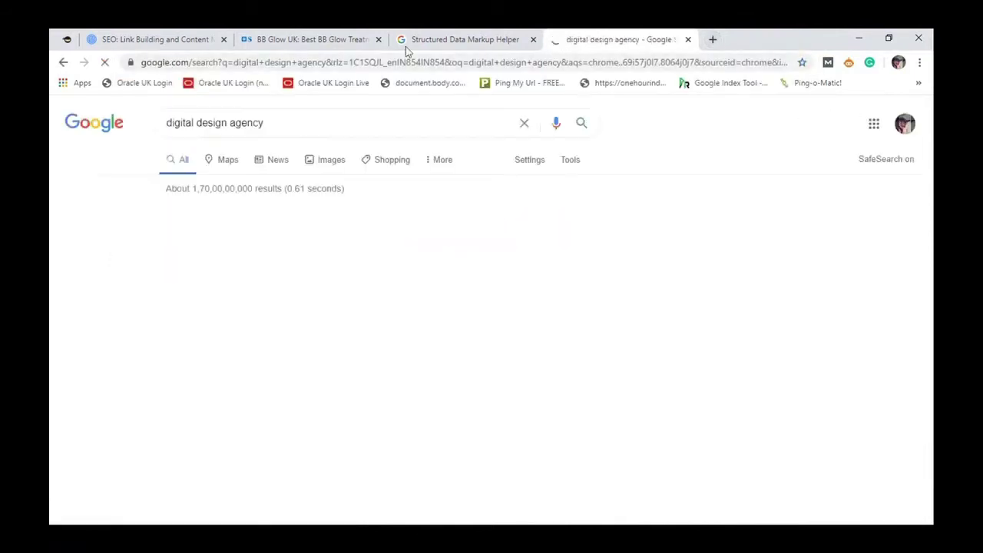
Copy the link address of the "Digital Design Companies - Dexigner" search result.
{"action": "scroll", "coordinate": [402, 292], "scroll_direction": "down", "scroll_amount": 6}
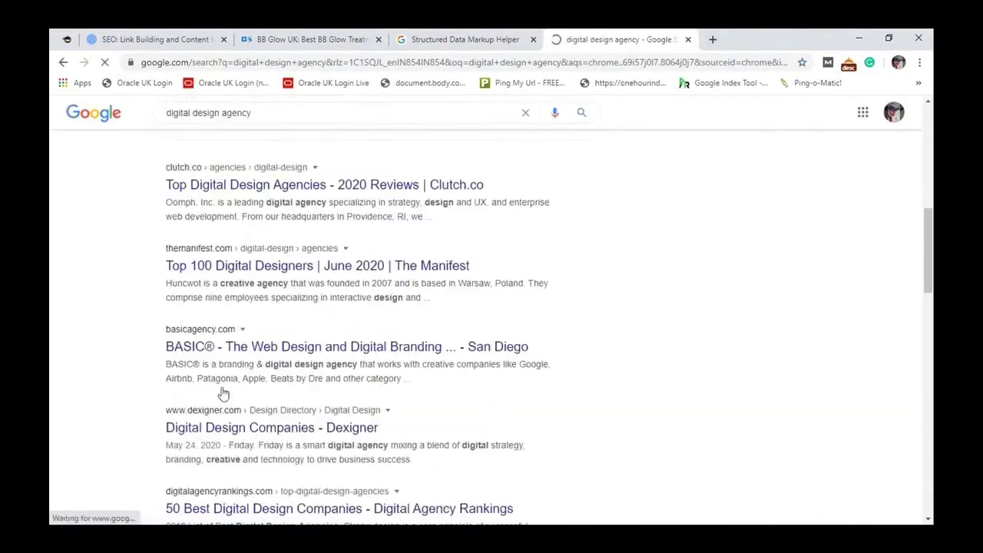
{"action": "scroll", "coordinate": [222, 369], "scroll_direction": "down", "scroll_amount": 2}
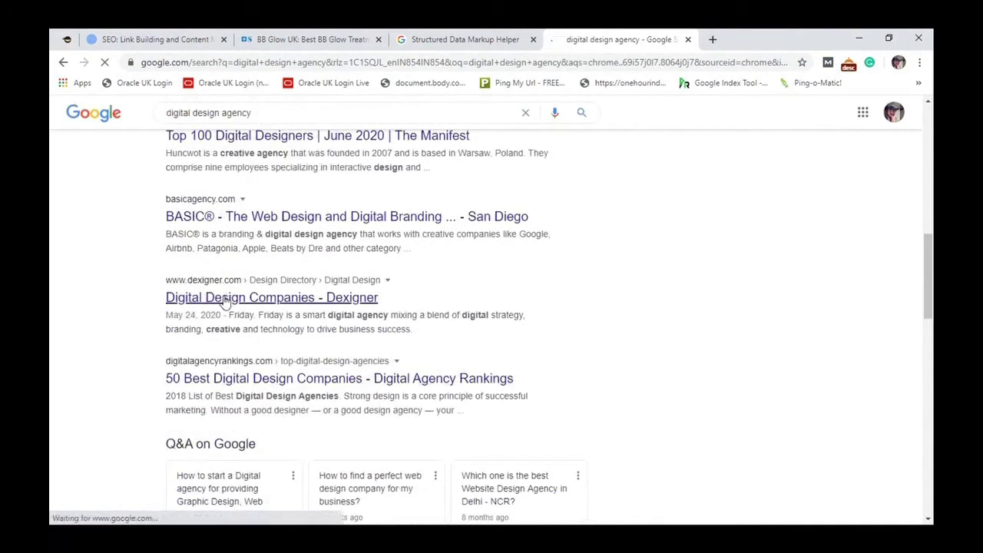
{"action": "right_click", "coordinate": [223, 301]}
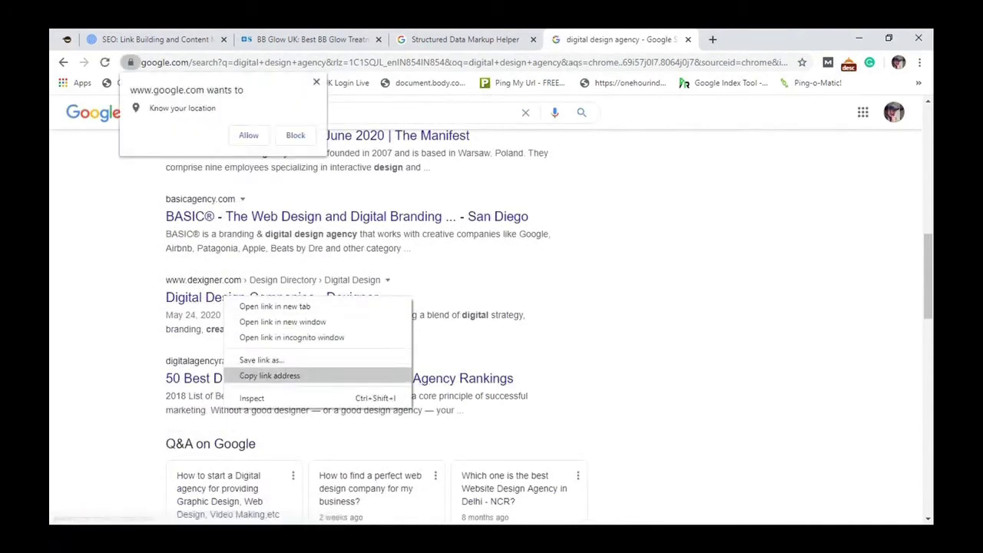
{"action": "left_click", "coordinate": [261, 373]}
Return to the Structured Data Markup Helper's page entry form and close the search results tab.
{"action": "left_click", "coordinate": [457, 39]}
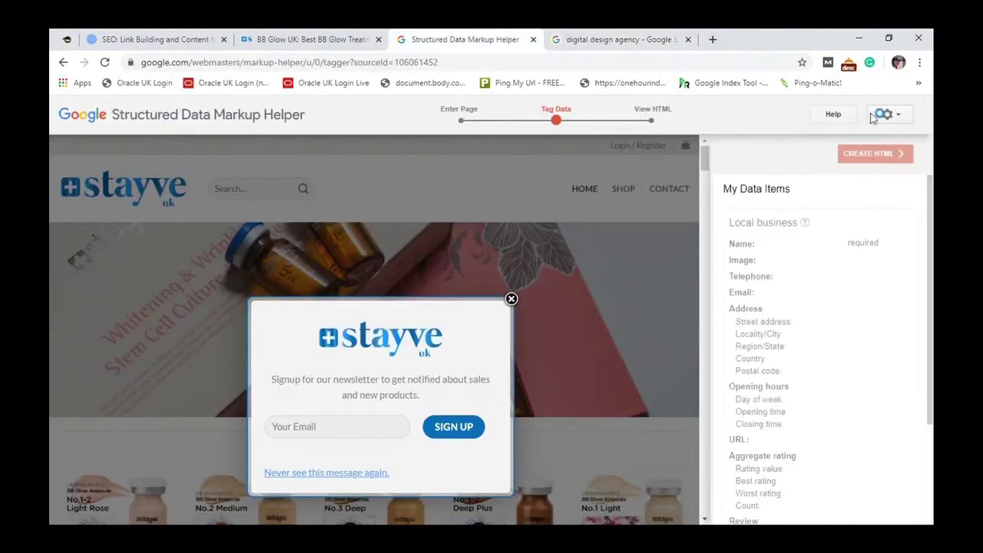
{"action": "left_click", "coordinate": [888, 115]}
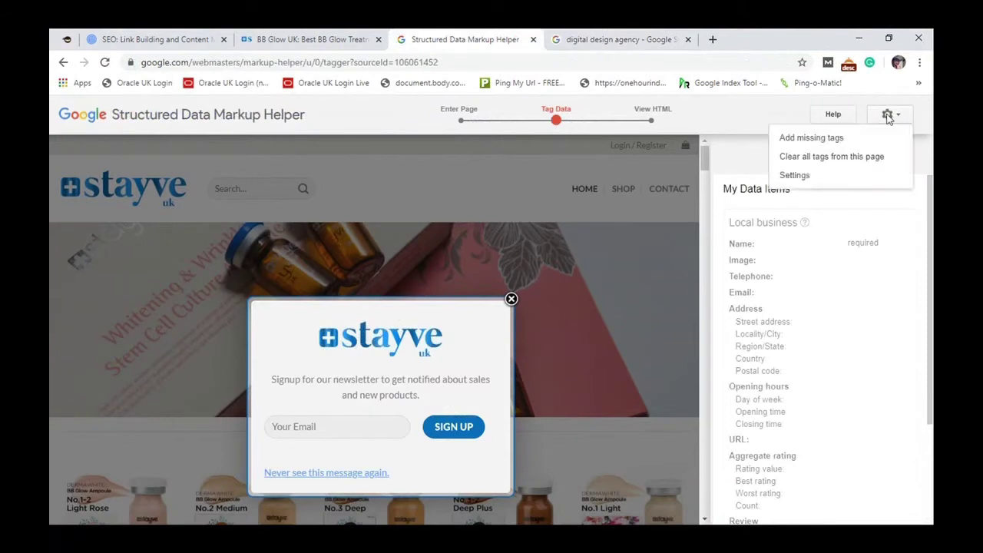
{"action": "left_click", "coordinate": [793, 116]}
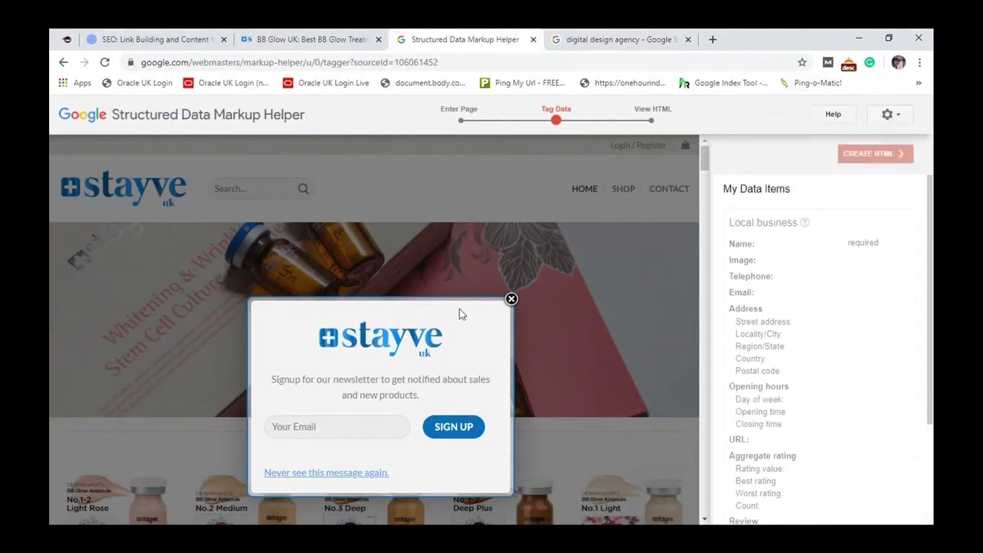
{"action": "left_click", "coordinate": [61, 64]}
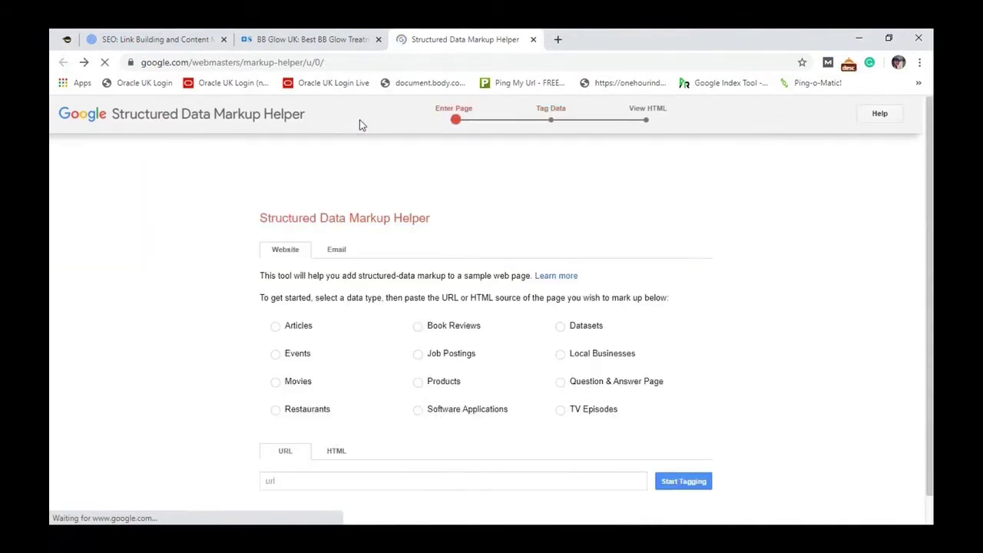
{"action": "key", "text": "BackSpace"}
{"action": "key", "text": "BackSpace"}
{"action": "key", "text": "BackSpace"}
{"action": "key", "text": "BackSpace"}
{"action": "key", "text": "BackSpace"}
{"action": "key", "text": "BackSpace"}
{"action": "key", "text": "BackSpace"}
{"action": "key", "text": "BackSpace"}
{"action": "key", "text": "BackSpace"}
{"action": "key", "text": "BackSpace"}
{"action": "key", "text": "BackSpace"}
{"action": "key", "text": "BackSpace"}
{"action": "key", "text": "BackSpace"}
{"action": "key", "text": "BackSpace"}
{"action": "key", "text": "BackSpace"}
{"action": "key", "text": "BackSpace"}
{"action": "key", "text": "BackSpace"}
{"action": "key", "text": "BackSpace"}
{"action": "key", "text": "BackSpace"}
{"action": "key", "text": "BackSpace"}
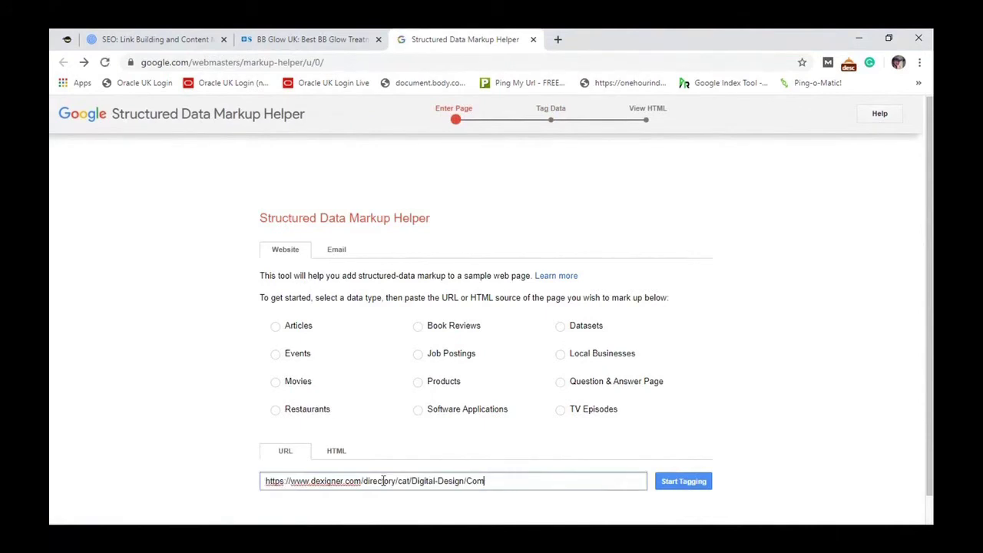
{"action": "key", "text": "BackSpace"}
{"action": "key", "text": "BackSpace"}
{"action": "key", "text": "BackSpace"}
{"action": "key", "text": "BackSpace"}
{"action": "key", "text": "BackSpace"}
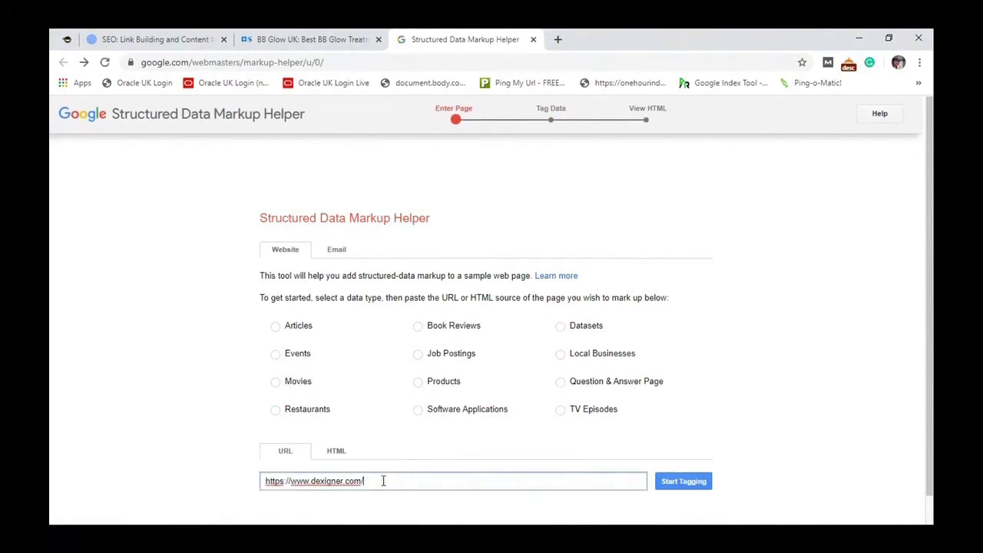
{"action": "key", "text": "Return"}
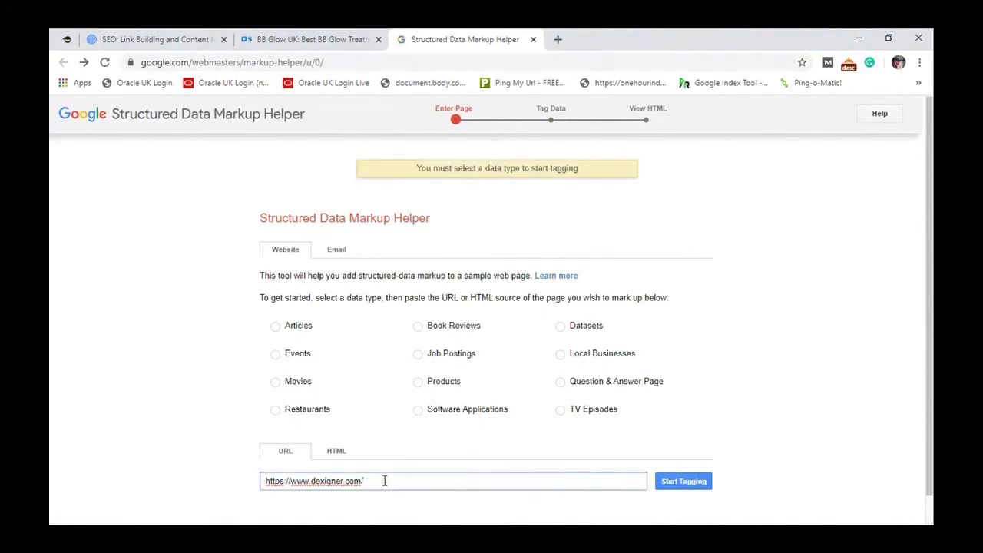
{"action": "left_click", "coordinate": [561, 354]}
{"action": "left_click", "coordinate": [685, 480]}
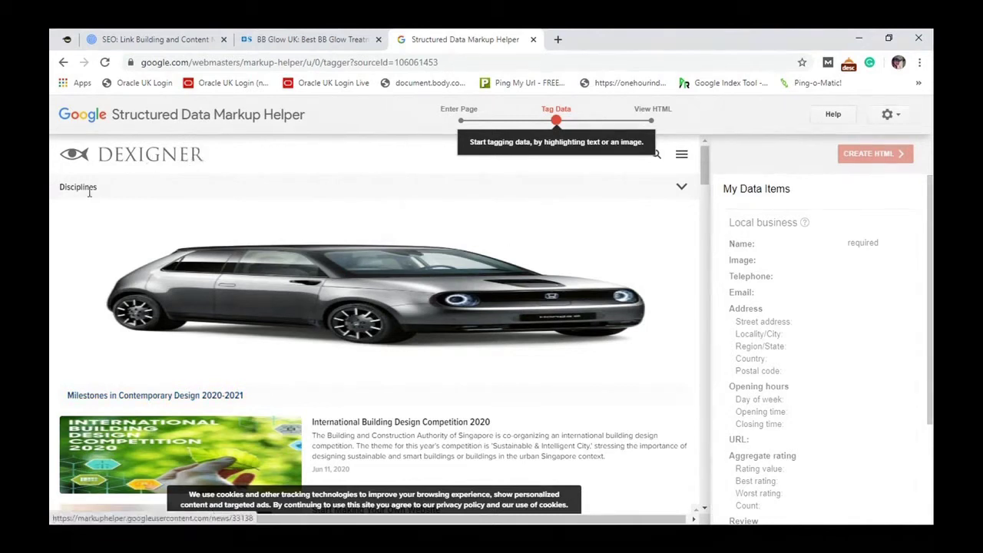
Tag the Dexigner logo as the business Name and the large car picture as its Image.
{"action": "left_click", "coordinate": [106, 157]}
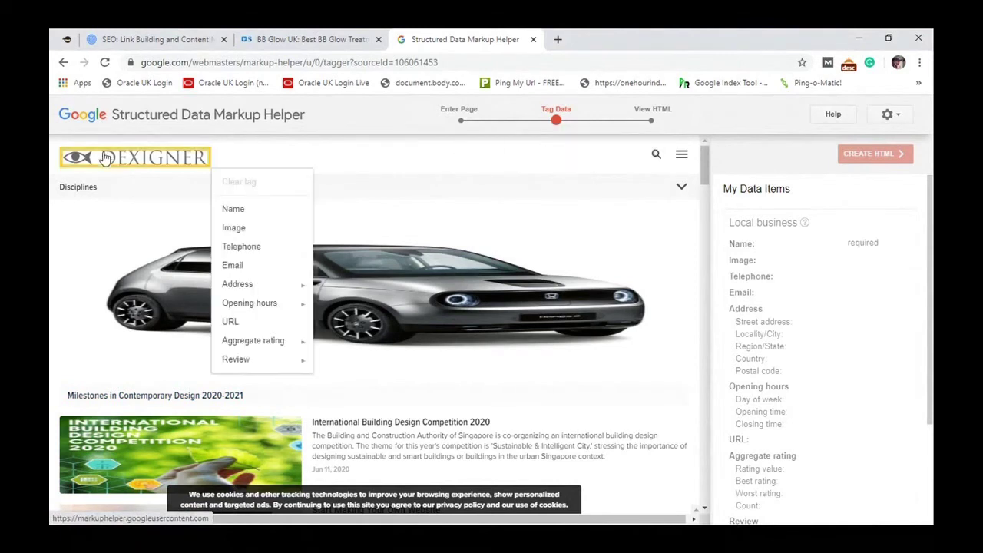
{"action": "left_click", "coordinate": [250, 152]}
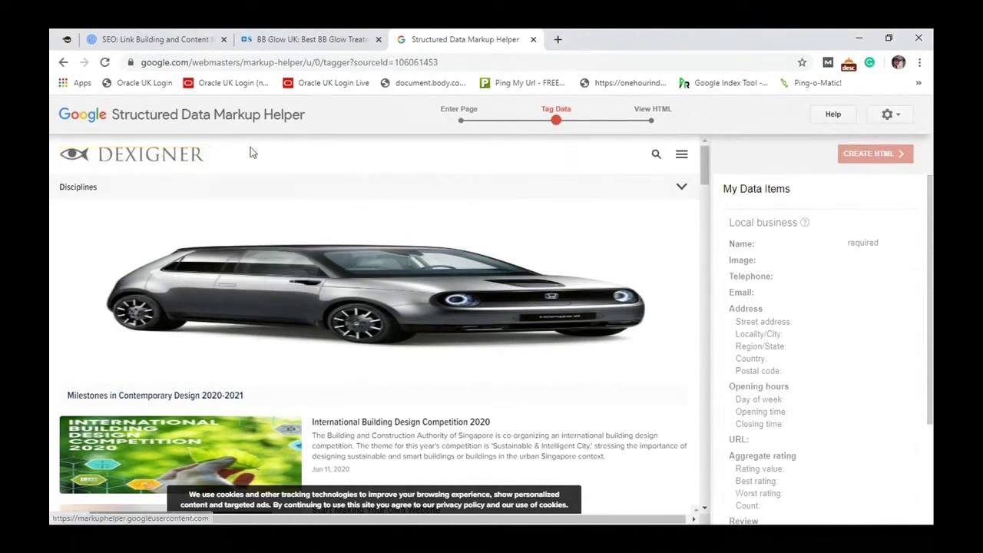
{"action": "left_click", "coordinate": [166, 158]}
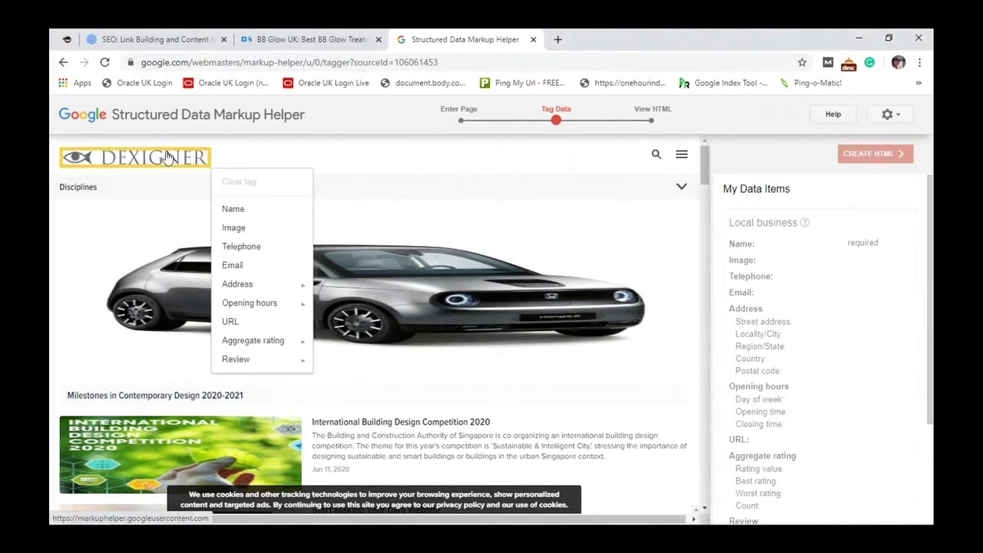
{"action": "left_click", "coordinate": [243, 208]}
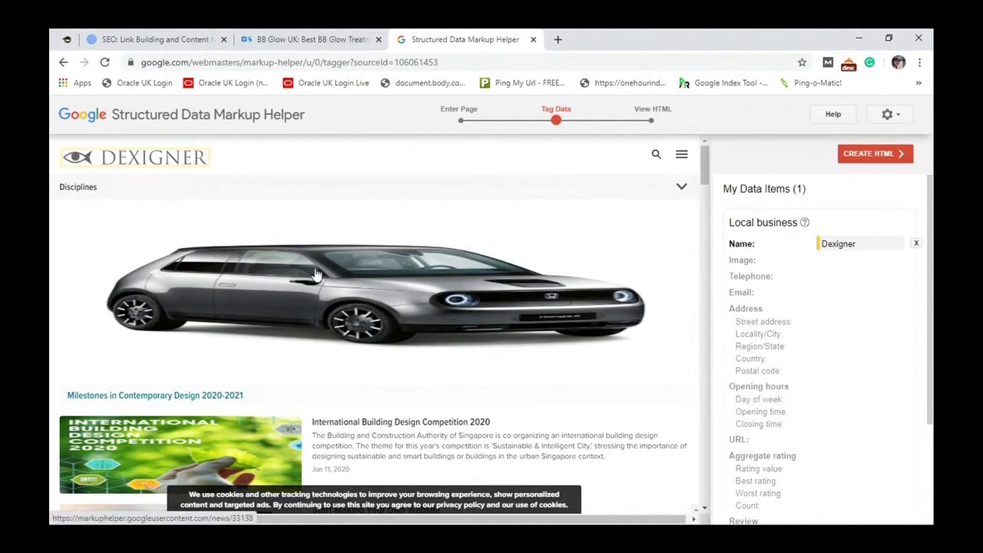
{"action": "left_click", "coordinate": [342, 283]}
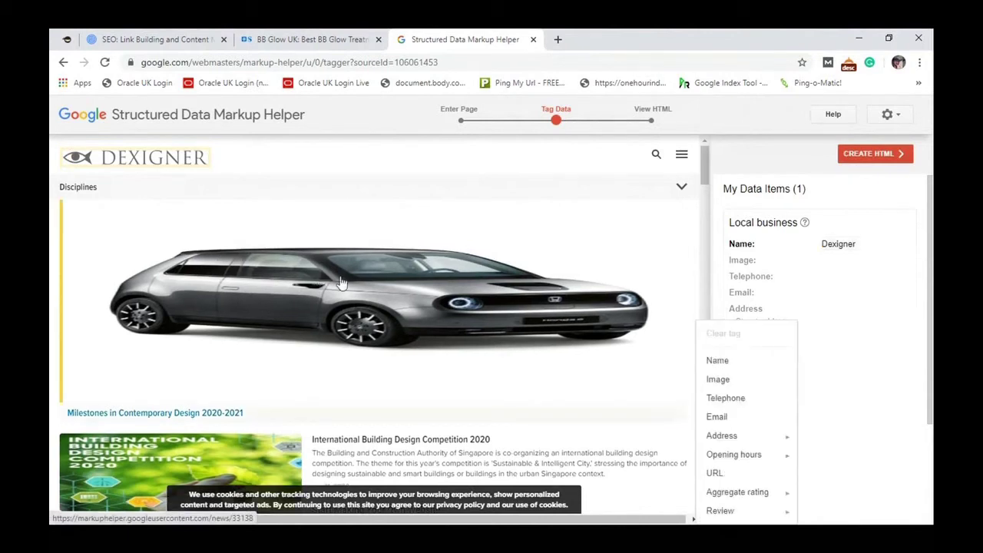
{"action": "left_click", "coordinate": [741, 386]}
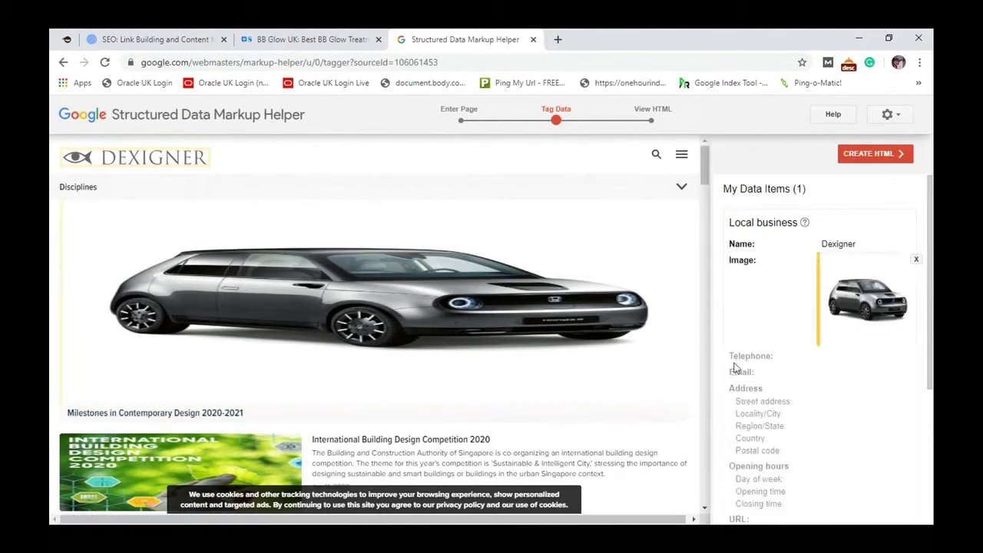
Look through the Dexigner page down to its footer for further business details to tag.
{"action": "scroll", "coordinate": [588, 329], "scroll_direction": "down", "scroll_amount": 2}
{"action": "scroll", "coordinate": [587, 329], "scroll_direction": "down", "scroll_amount": 2}
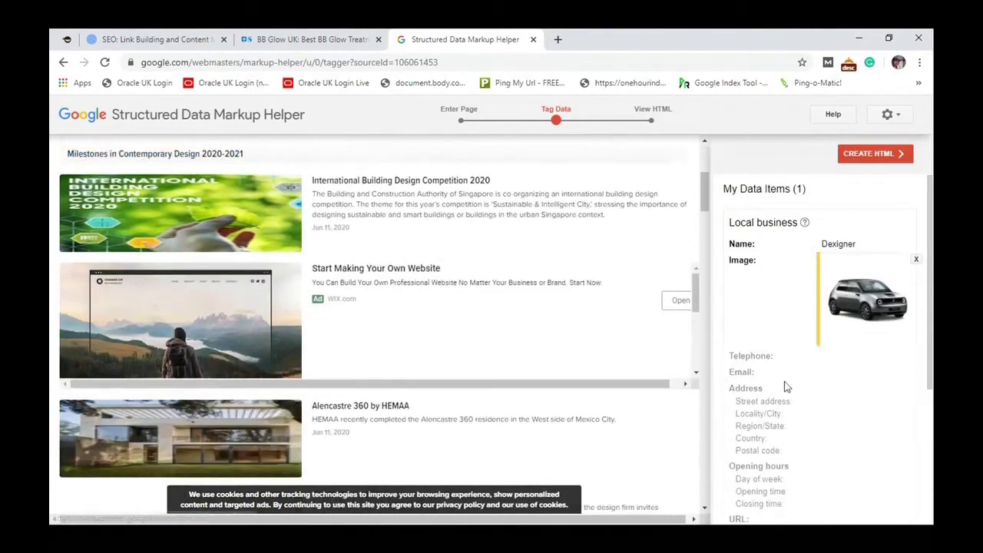
{"action": "left_click_drag", "start_coordinate": [704, 192], "coordinate": [698, 497]}
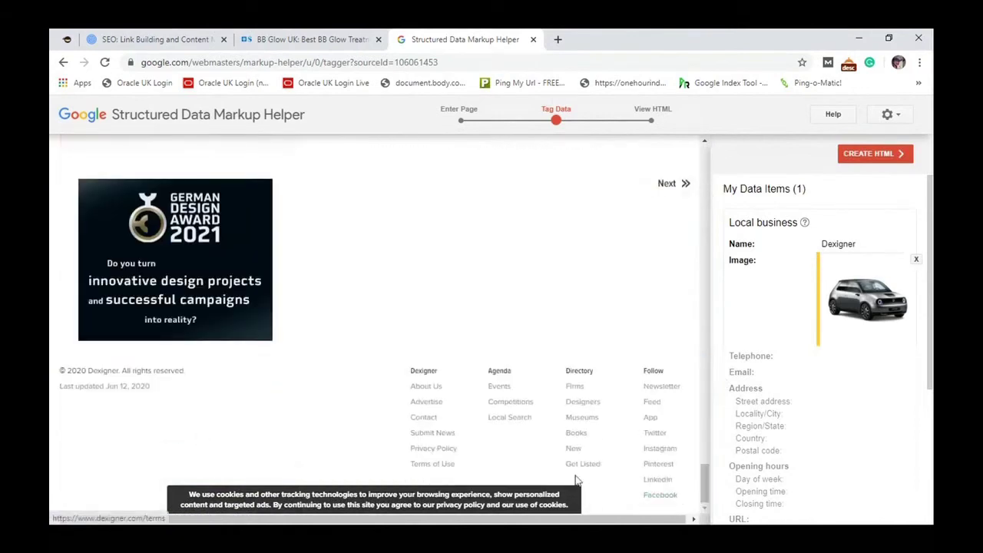
{"action": "scroll", "coordinate": [583, 322], "scroll_direction": "up", "scroll_amount": 3}
{"action": "scroll", "coordinate": [514, 412], "scroll_direction": "up", "scroll_amount": 10}
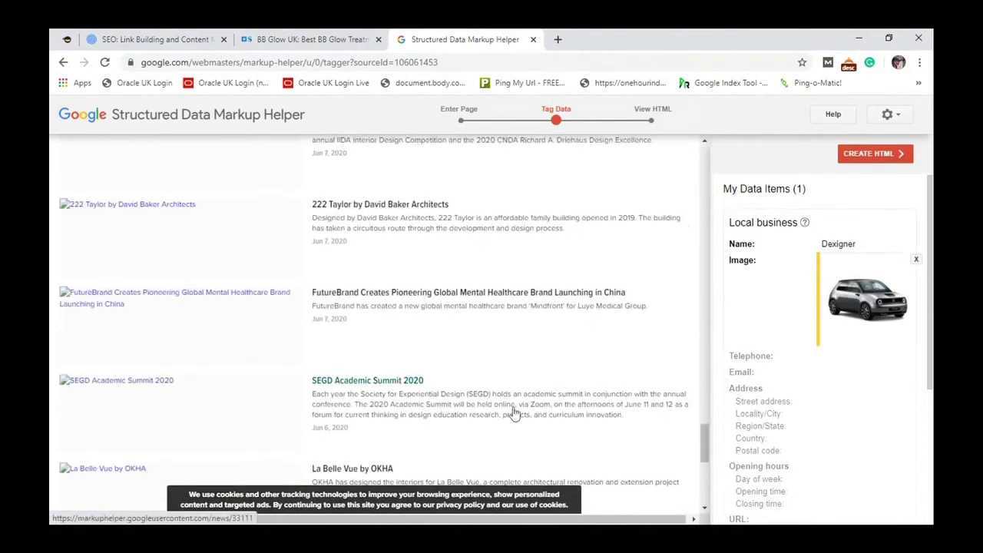
{"action": "scroll", "coordinate": [525, 413], "scroll_direction": "up", "scroll_amount": 15}
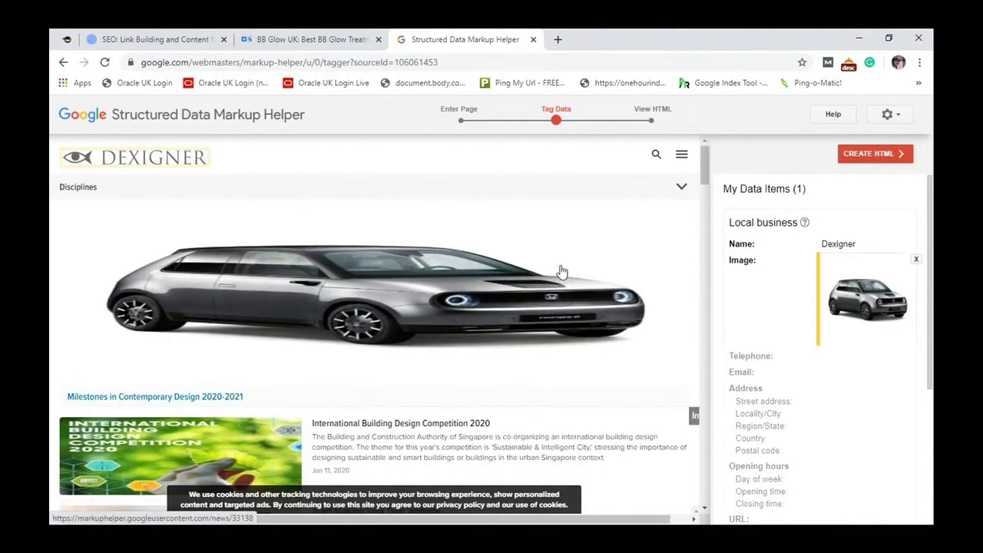
{"action": "scroll", "coordinate": [771, 426], "scroll_direction": "down", "scroll_amount": 2}
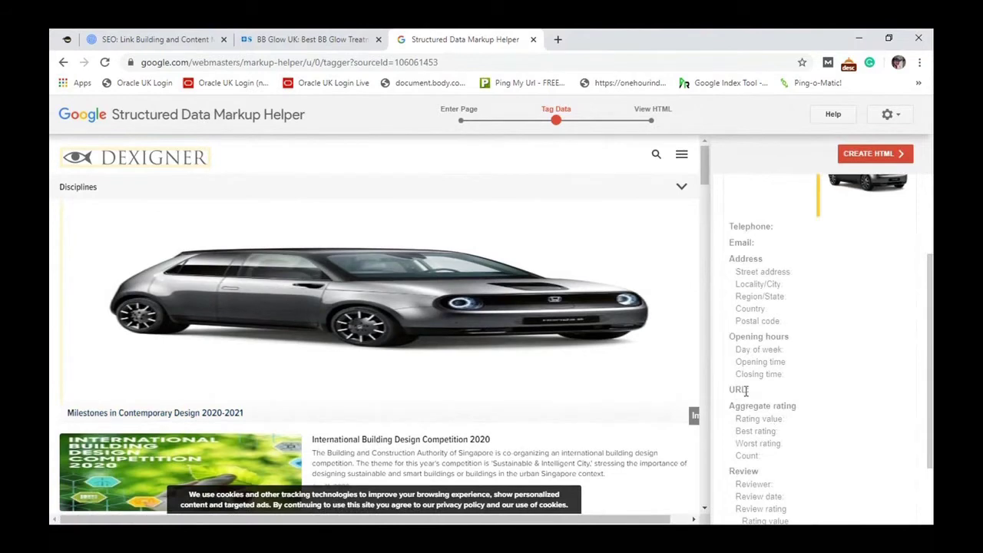
{"action": "left_click", "coordinate": [888, 115]}
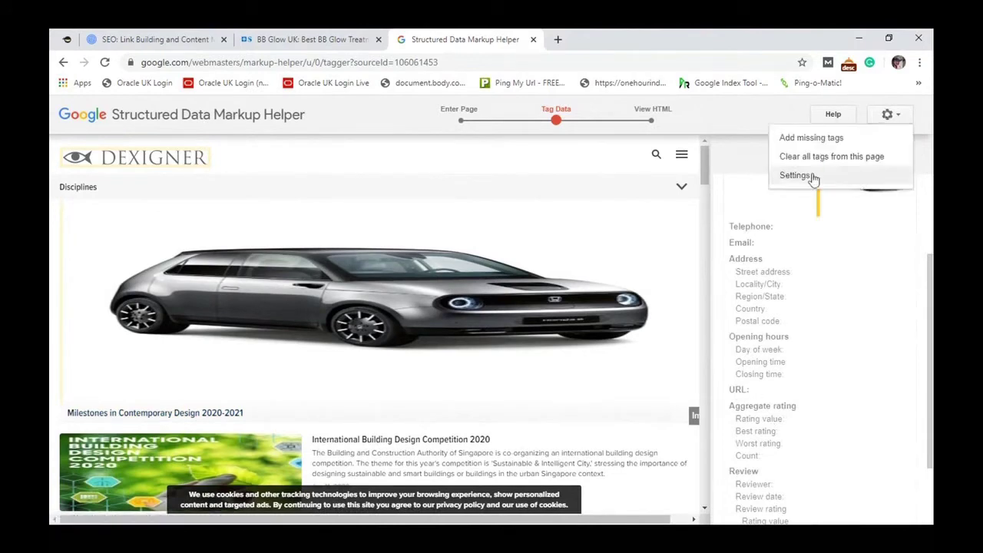
{"action": "left_click", "coordinate": [801, 150]}
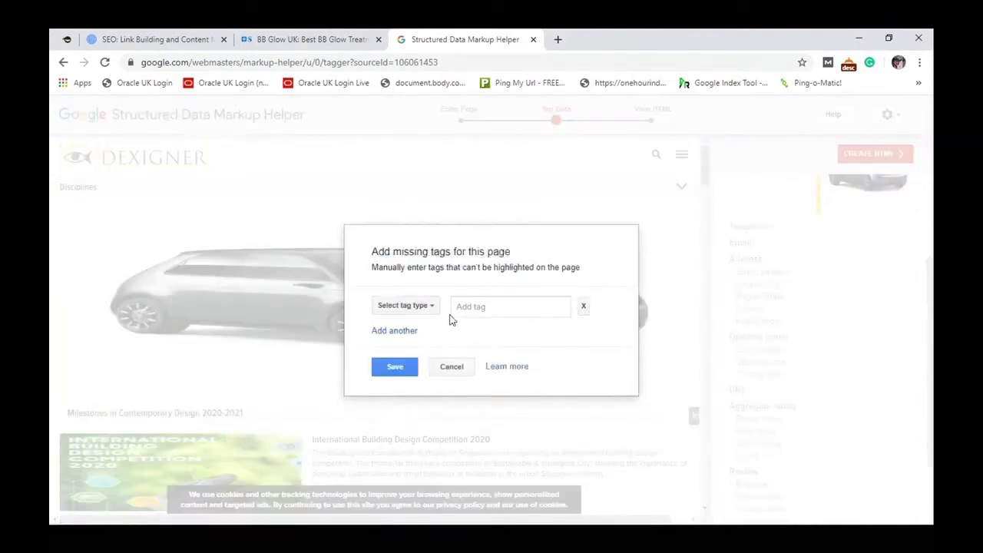
{"action": "left_click", "coordinate": [422, 310]}
{"action": "left_click", "coordinate": [434, 444]}
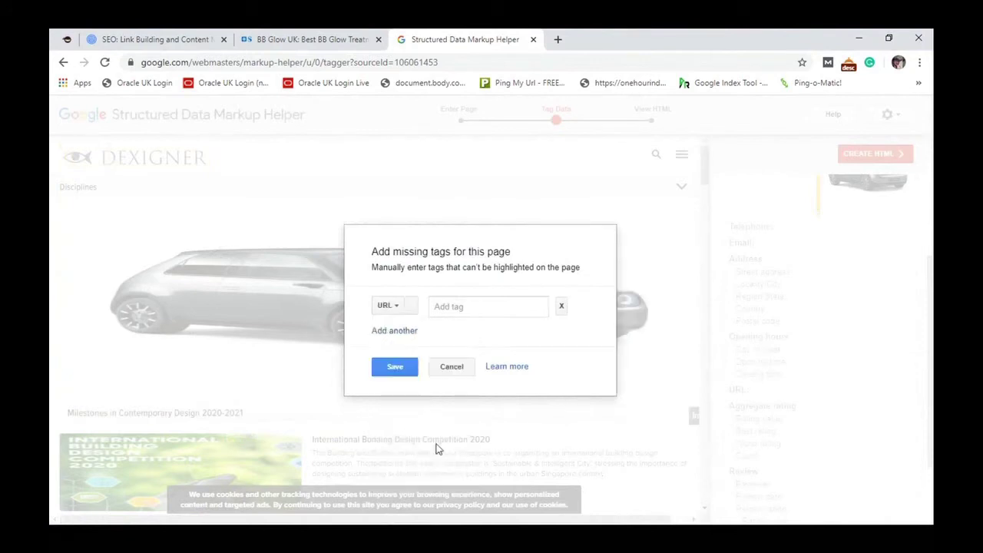
{"action": "left_click", "coordinate": [462, 304]}
{"action": "key", "text": "ctrl+v"}
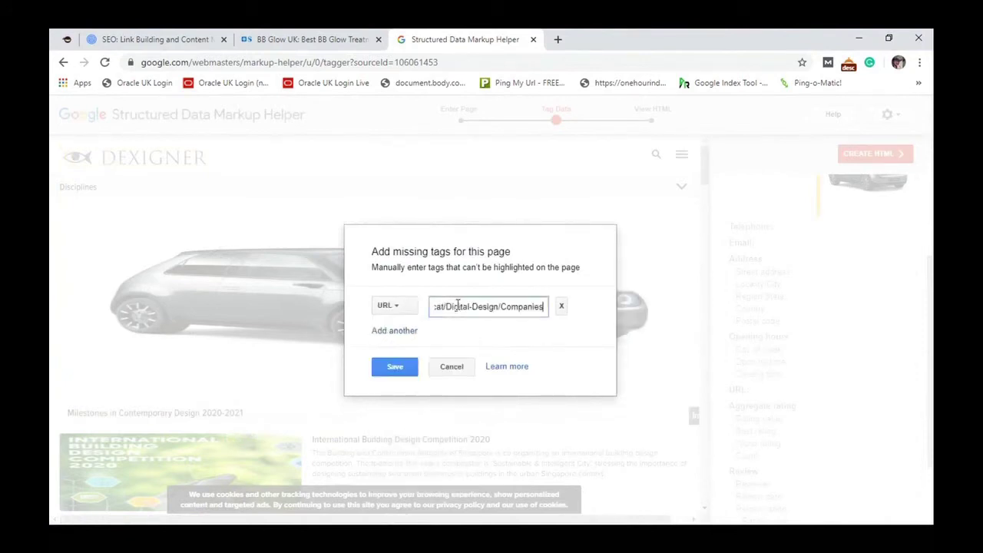
{"action": "key", "text": "Left"}
{"action": "key", "text": "Left"}
{"action": "key", "text": "Left"}
{"action": "key", "text": "Left"}
{"action": "key", "text": "Left"}
{"action": "key", "text": "Left"}
{"action": "key", "text": "Left"}
{"action": "key", "text": "Left"}
{"action": "key", "text": "Left"}
{"action": "key", "text": "Left"}
{"action": "key", "text": "Left"}
{"action": "key", "text": "Left"}
{"action": "key", "text": "Left"}
{"action": "key", "text": "Left"}
{"action": "key", "text": "Left"}
{"action": "key", "text": "Left"}
{"action": "key", "text": "Left"}
{"action": "key", "text": "Left"}
{"action": "key", "text": "Left"}
{"action": "key", "text": "Left"}
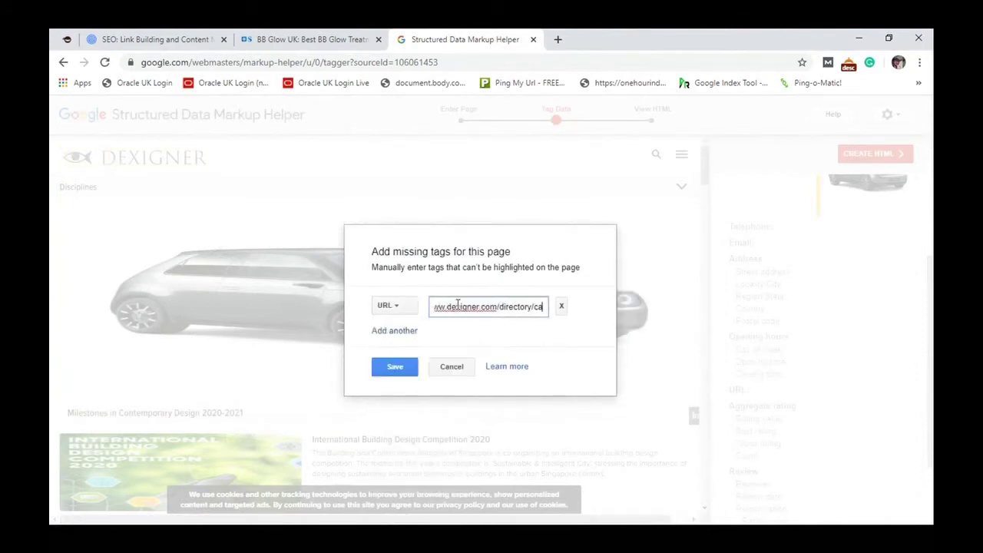
{"action": "left_click", "coordinate": [394, 367]}
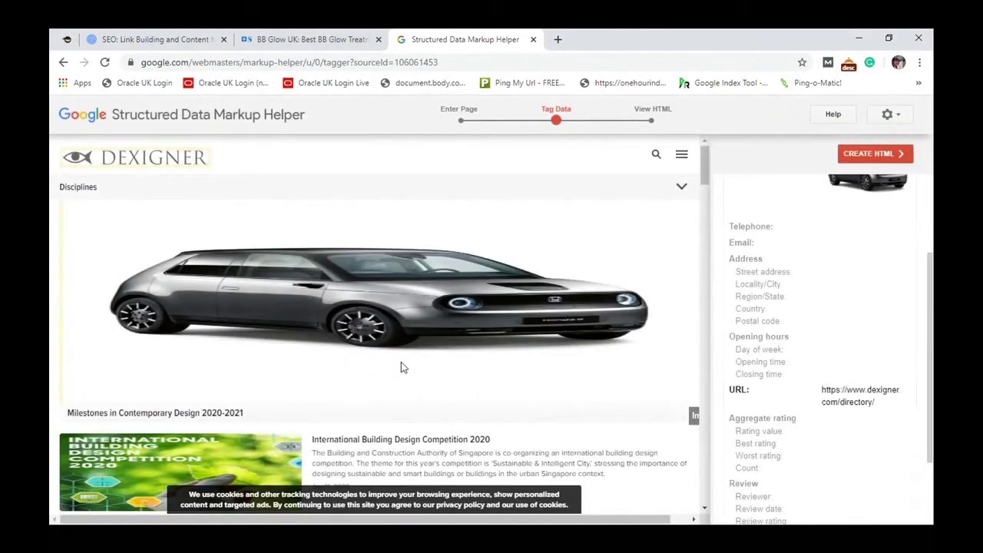
Review the local business data items, generate the JSON-LD markup from them and select the whole script block.
{"action": "scroll", "coordinate": [846, 260], "scroll_direction": "up", "scroll_amount": 2}
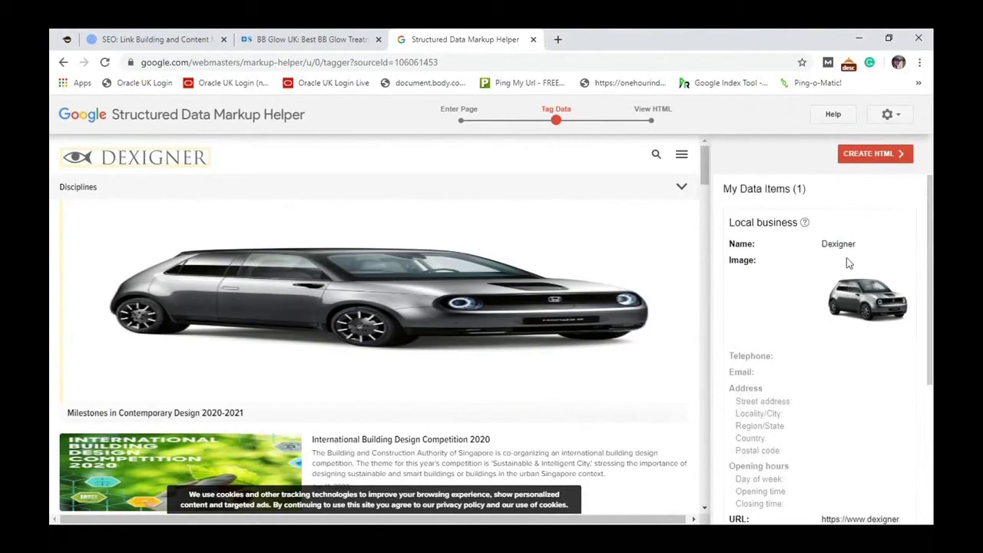
{"action": "scroll", "coordinate": [758, 192], "scroll_direction": "down", "scroll_amount": 2}
{"action": "scroll", "coordinate": [770, 427], "scroll_direction": "down", "scroll_amount": 2}
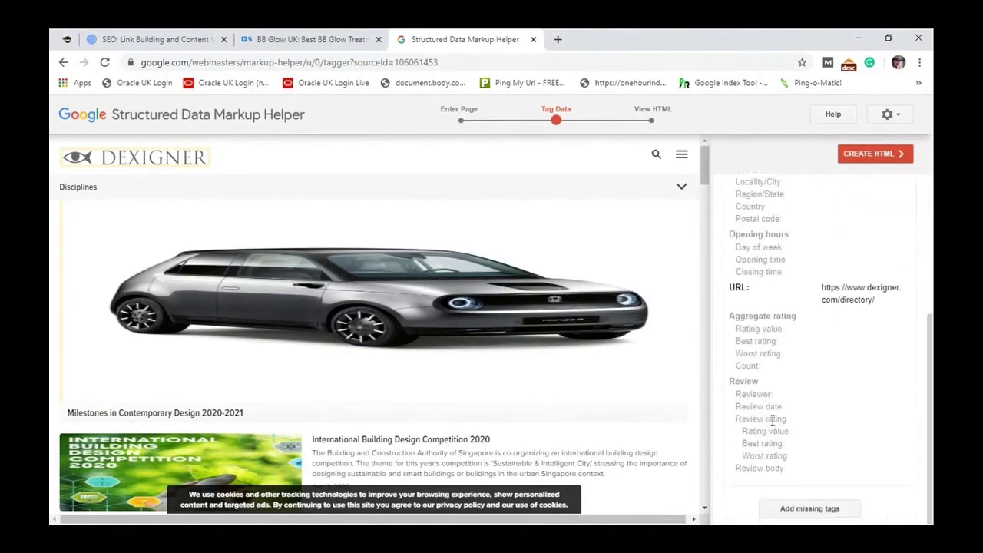
{"action": "scroll", "coordinate": [771, 419], "scroll_direction": "up", "scroll_amount": 5}
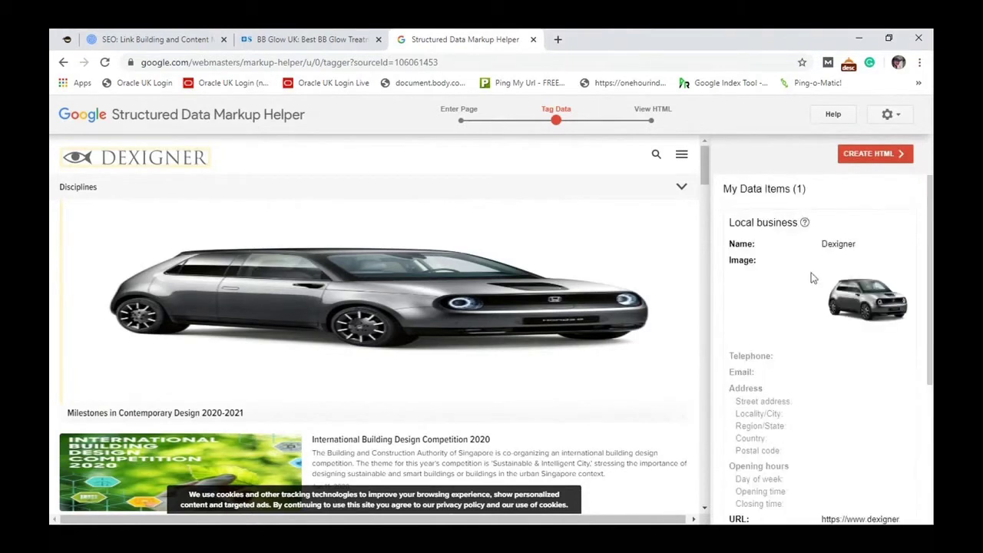
{"action": "left_click", "coordinate": [850, 154]}
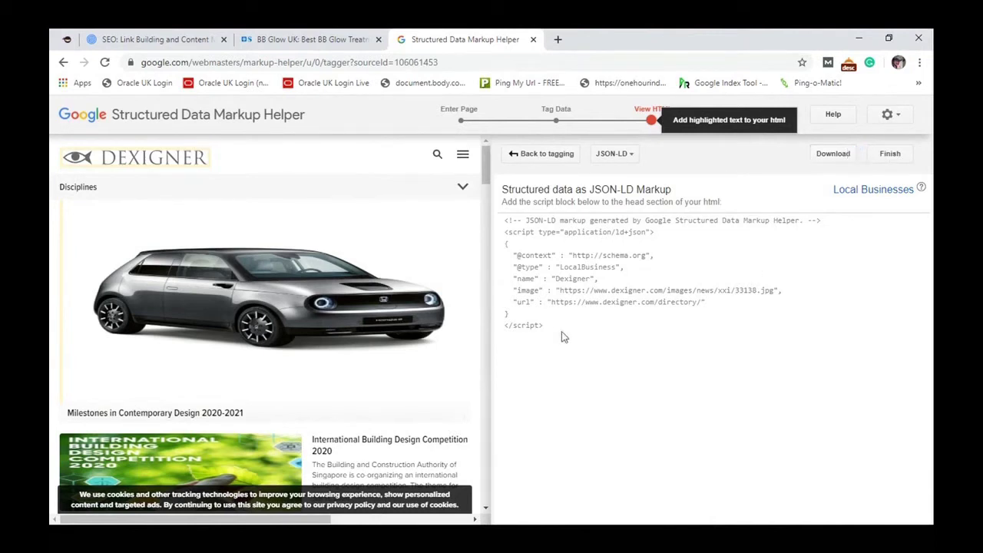
{"action": "left_click_drag", "start_coordinate": [564, 333], "coordinate": [503, 239]}
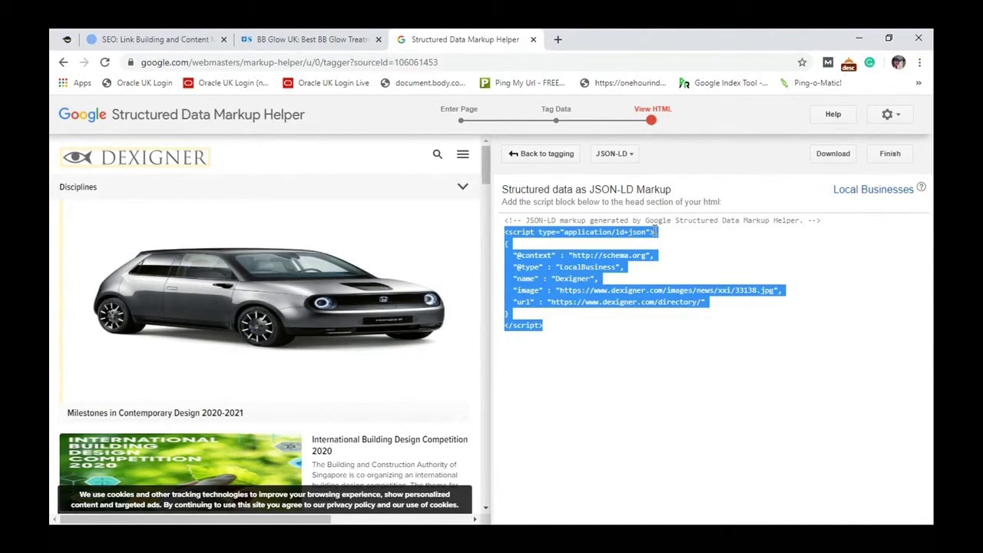
Switch to the open Stayve website tab.
{"action": "left_click", "coordinate": [207, 40]}
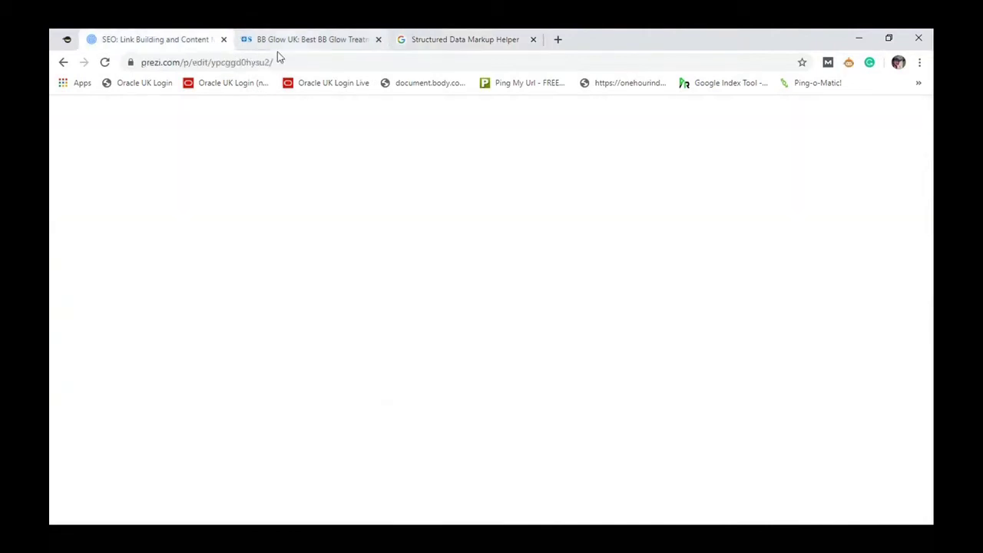
{"action": "left_click", "coordinate": [278, 43]}
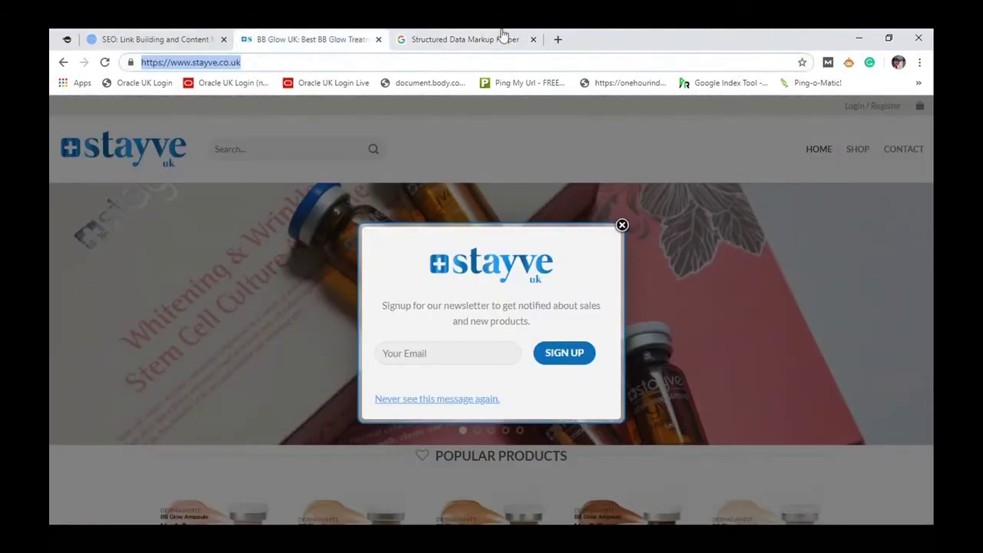
Close the Structured Data Markup Helper and search Google for "faq plugin wordpress" in a new tab.
{"action": "left_click", "coordinate": [501, 34]}
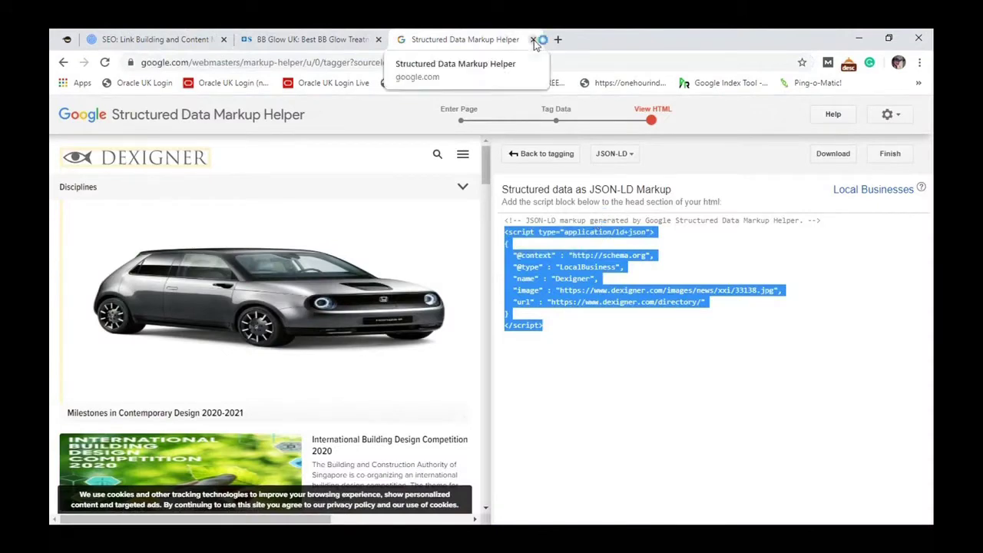
{"action": "left_click", "coordinate": [533, 40]}
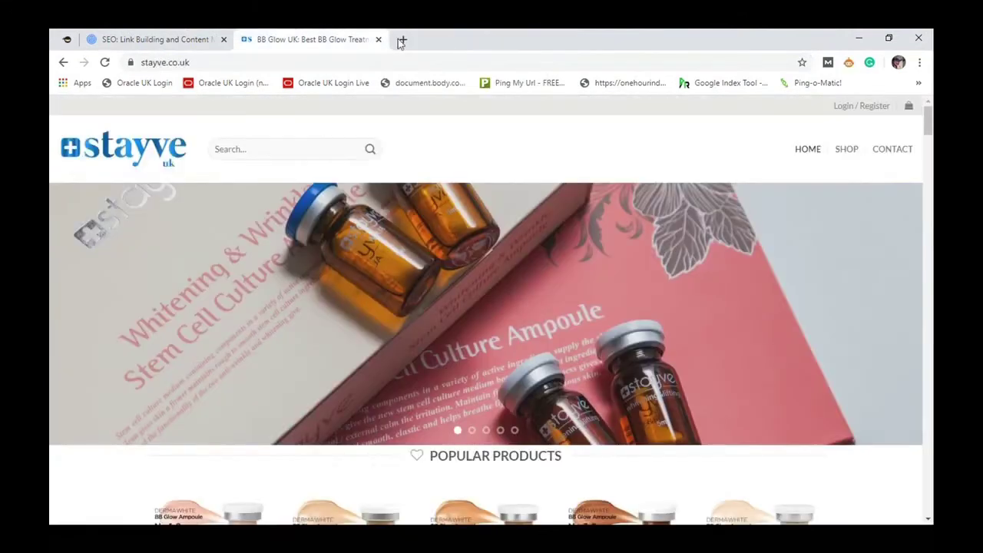
{"action": "left_click", "coordinate": [404, 39]}
{"action": "type", "text": "w"}
{"action": "key", "text": "BackSpace"}
{"action": "key", "text": "BackSpace"}
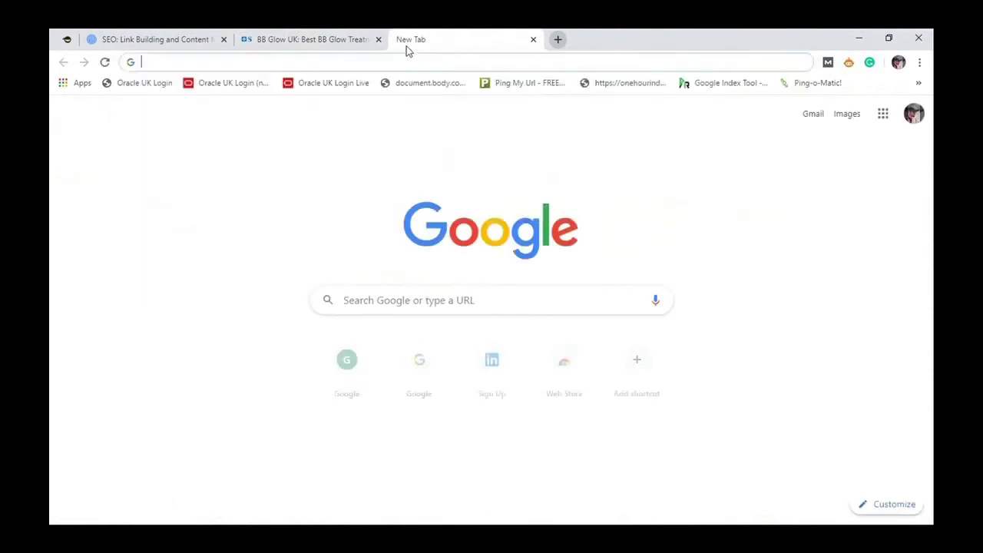
{"action": "type", "text": "faq plugin"}
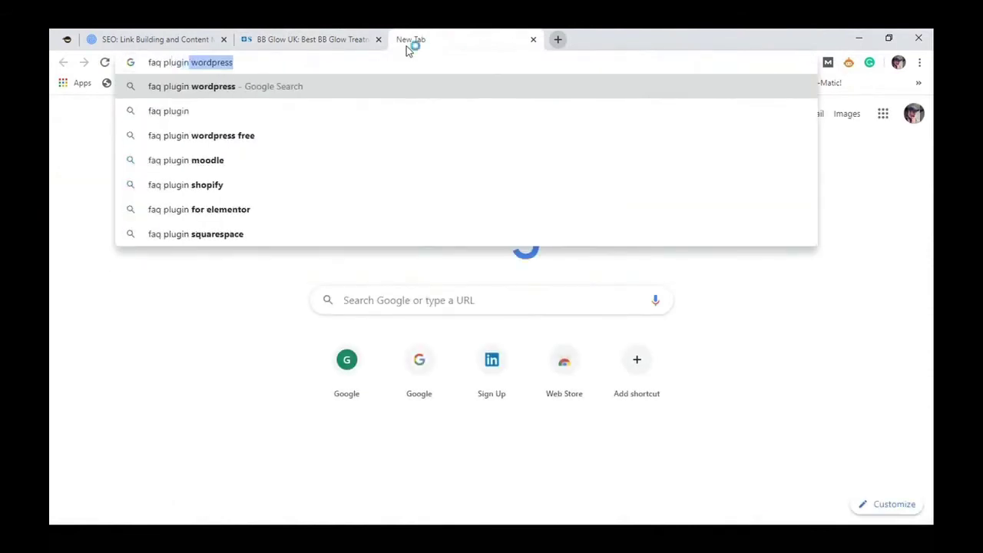
{"action": "key", "text": "Return"}
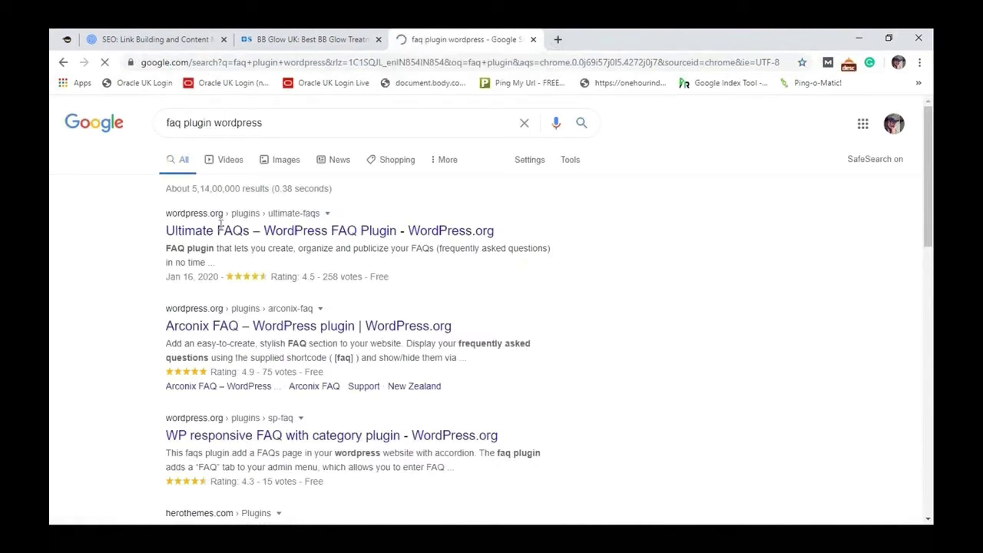
Open the "Ultimate FAQs – WordPress FAQ Plugin" search result in a new tab and view its plugin details.
{"action": "right_click", "coordinate": [216, 237]}
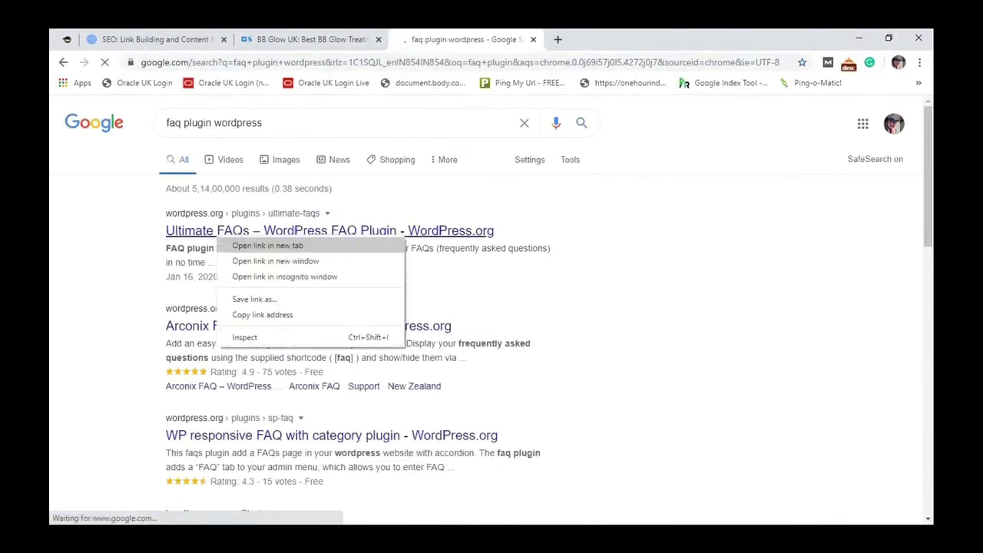
{"action": "left_click", "coordinate": [265, 246]}
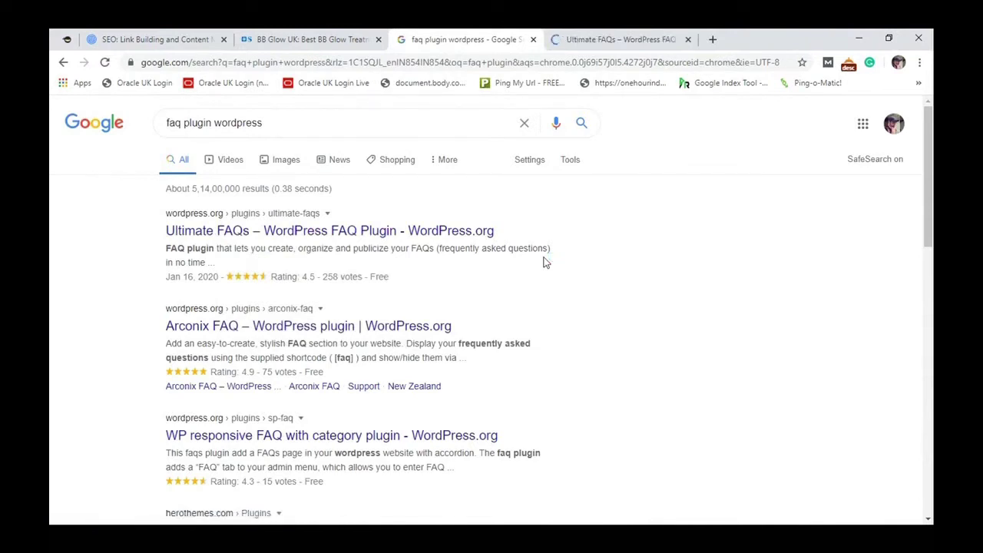
{"action": "right_click", "coordinate": [259, 241]}
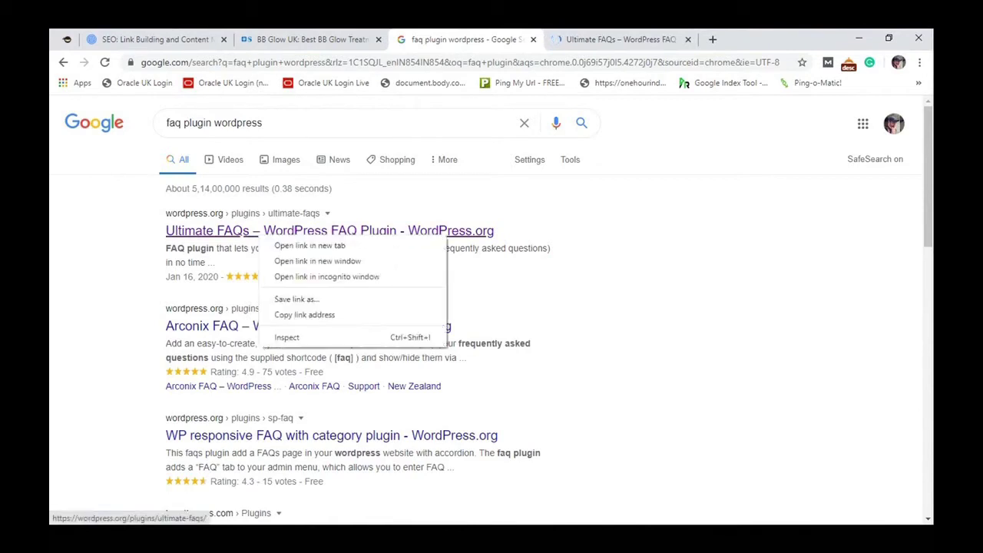
{"action": "left_click", "coordinate": [346, 270]}
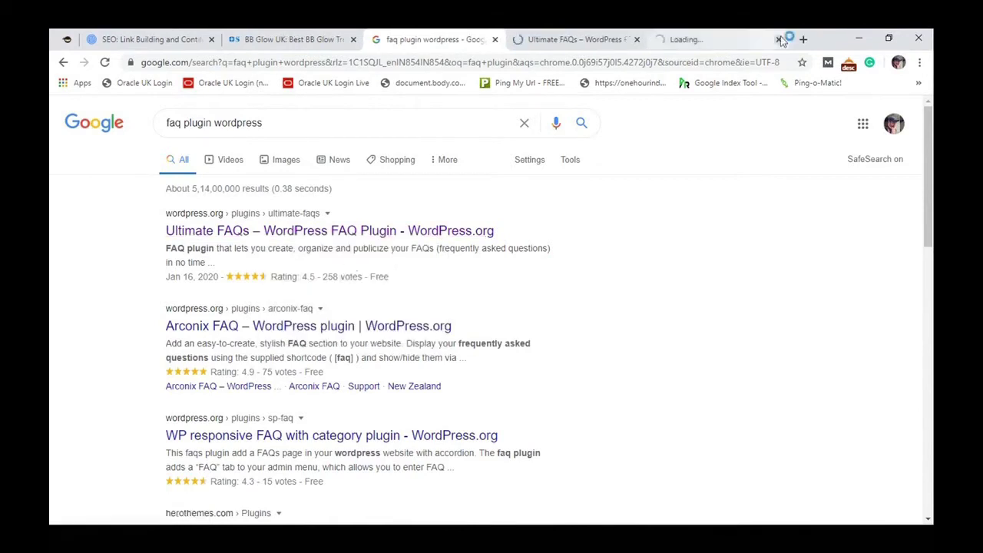
{"action": "left_click", "coordinate": [616, 37]}
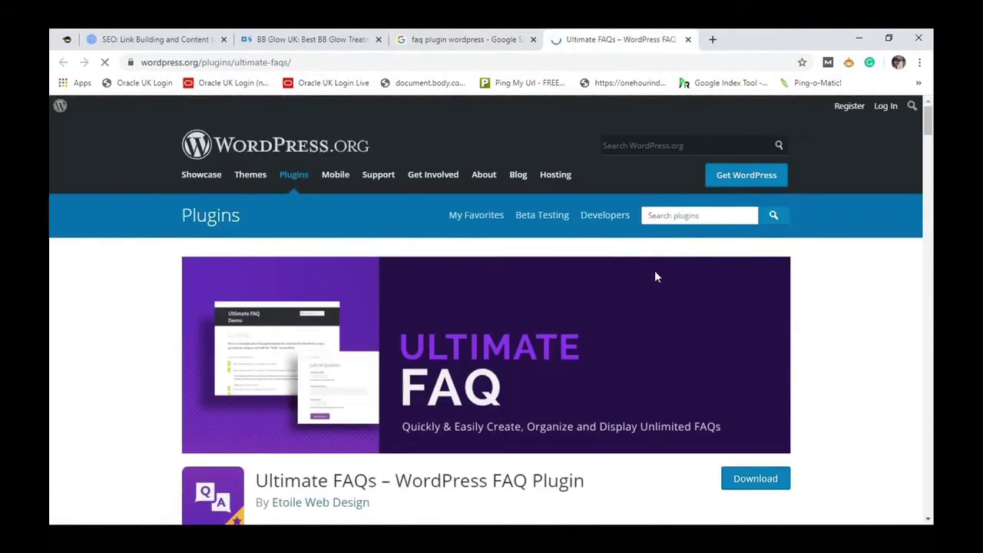
{"action": "scroll", "coordinate": [654, 273], "scroll_direction": "down", "scroll_amount": 2}
{"action": "scroll", "coordinate": [654, 281], "scroll_direction": "down", "scroll_amount": 1}
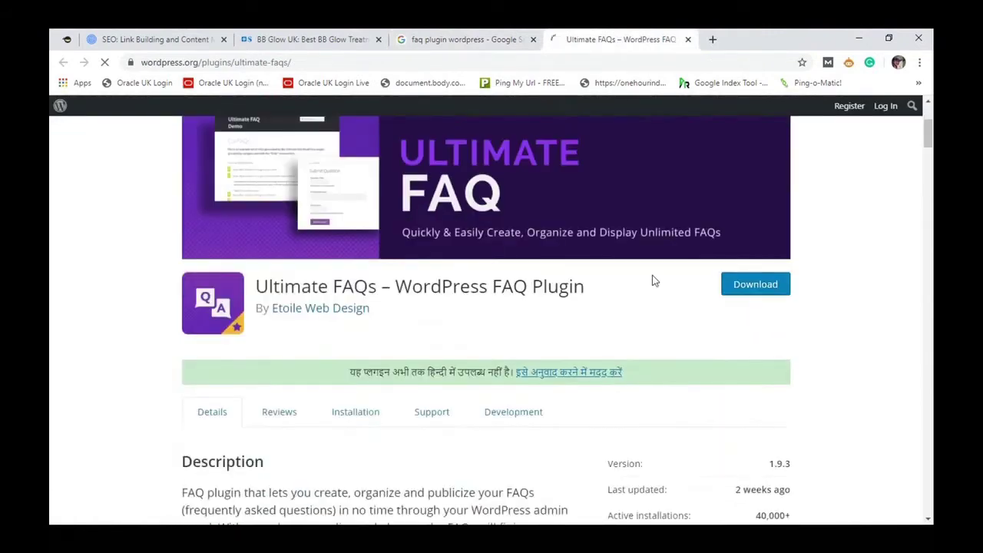
Download the Ultimate FAQs plugin archive from WordPress.org and close the plugin page.
{"action": "left_click", "coordinate": [778, 284]}
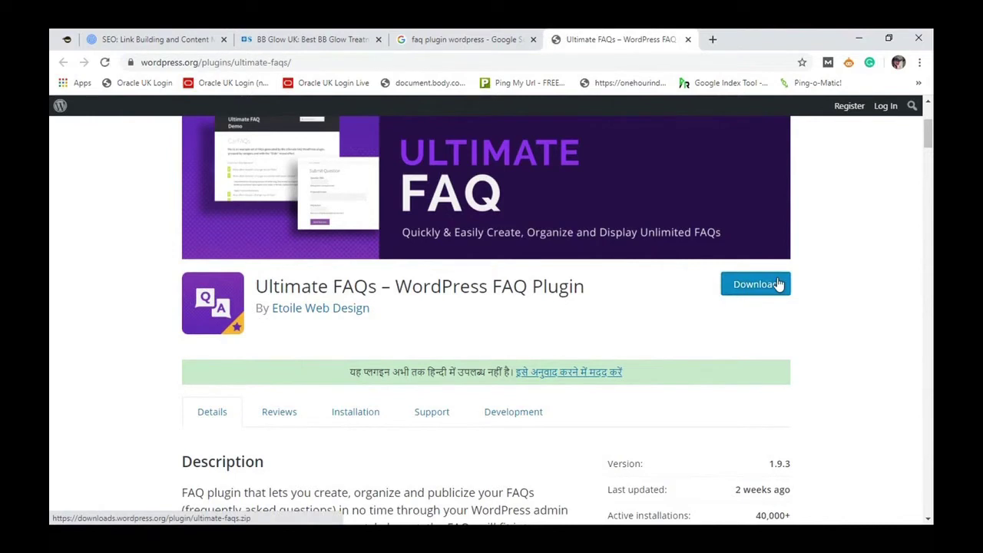
{"action": "left_click", "coordinate": [778, 284]}
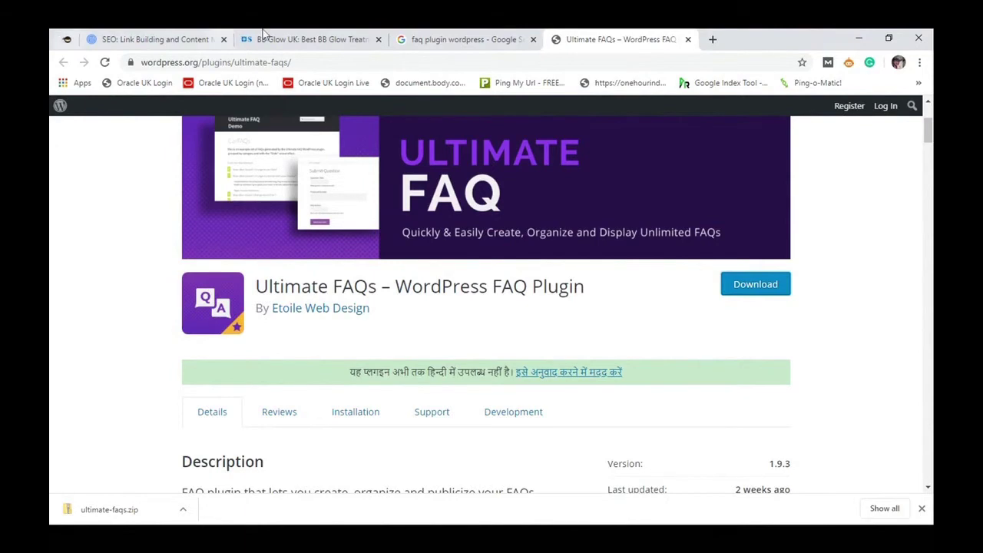
{"action": "left_click", "coordinate": [335, 32]}
{"action": "left_click", "coordinate": [644, 38]}
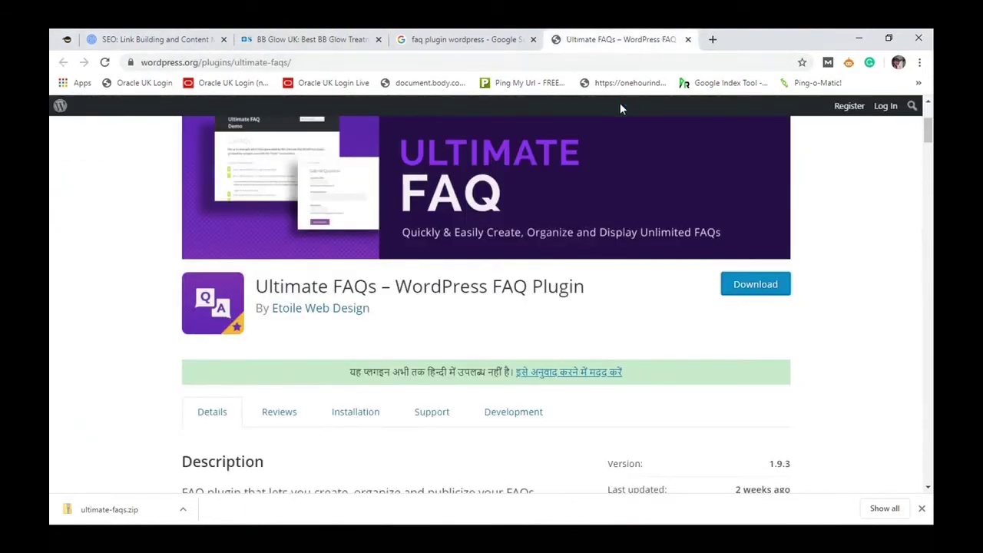
{"action": "left_click", "coordinate": [688, 40]}
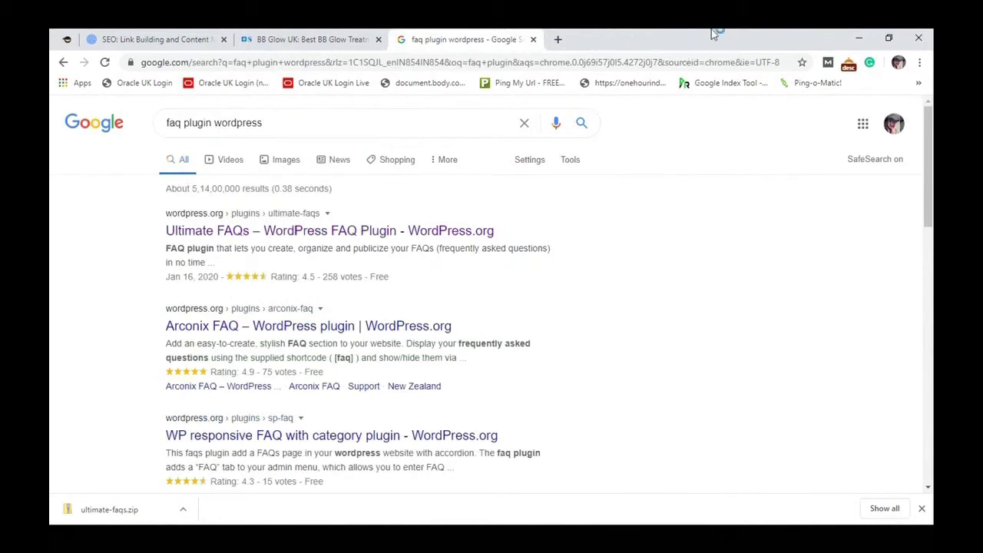
Go back from the Stayve site to the "bb glow uk" search results and examine the FAQ entries under its listing.
{"action": "left_click", "coordinate": [315, 39]}
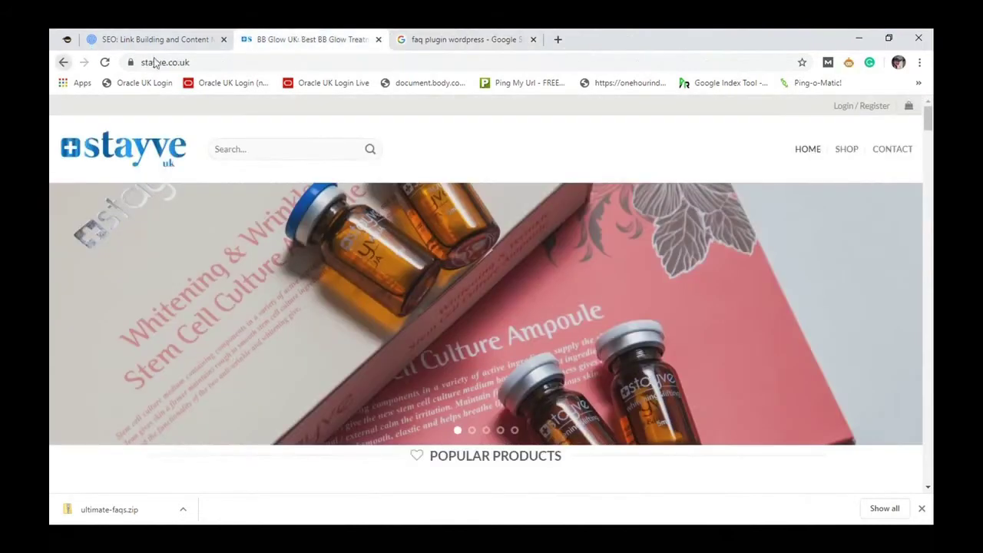
{"action": "key", "text": "alt+Left"}
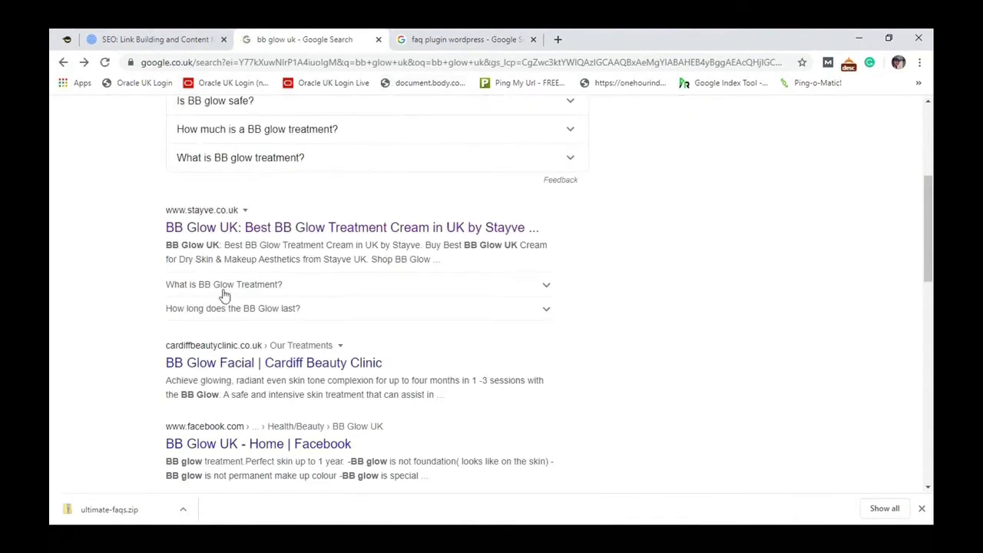
{"action": "scroll", "coordinate": [195, 275], "scroll_direction": "up", "scroll_amount": 1}
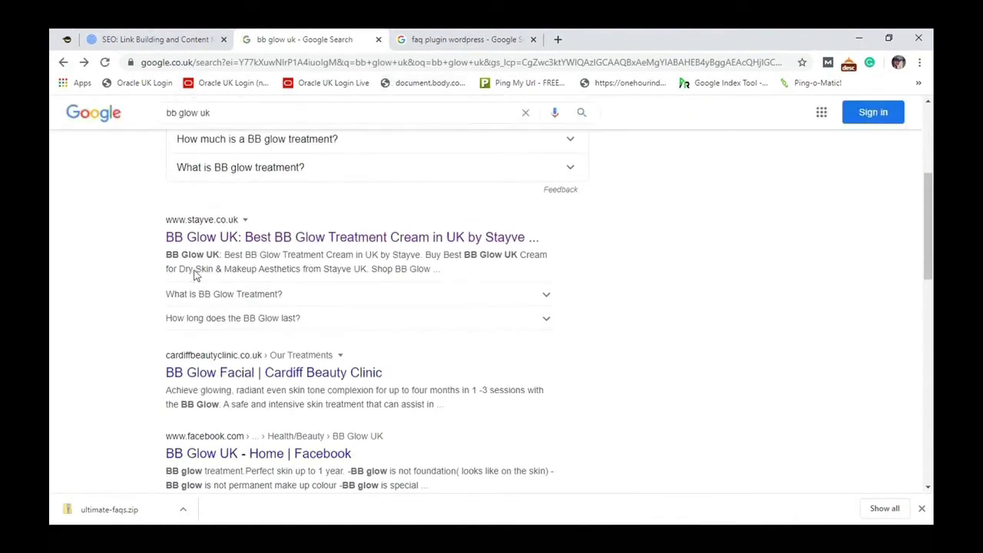
{"action": "scroll", "coordinate": [196, 275], "scroll_direction": "up", "scroll_amount": 3}
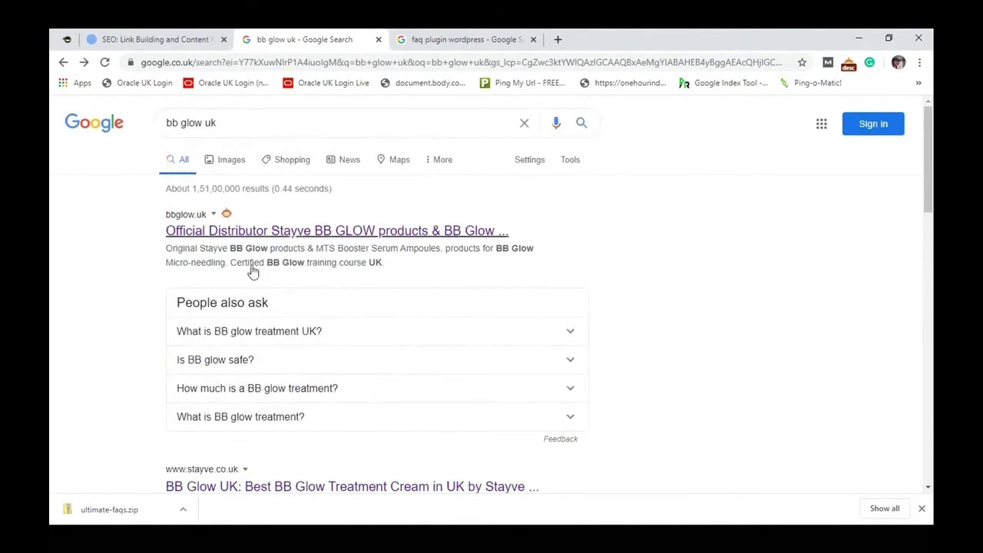
{"action": "scroll", "coordinate": [253, 273], "scroll_direction": "down", "scroll_amount": 3}
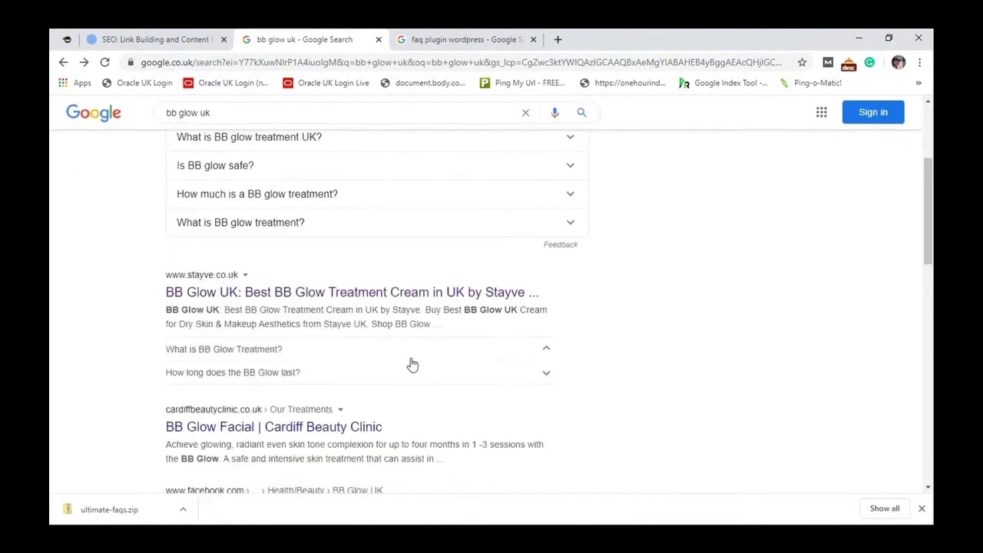
{"action": "scroll", "coordinate": [292, 368], "scroll_direction": "down", "scroll_amount": 3}
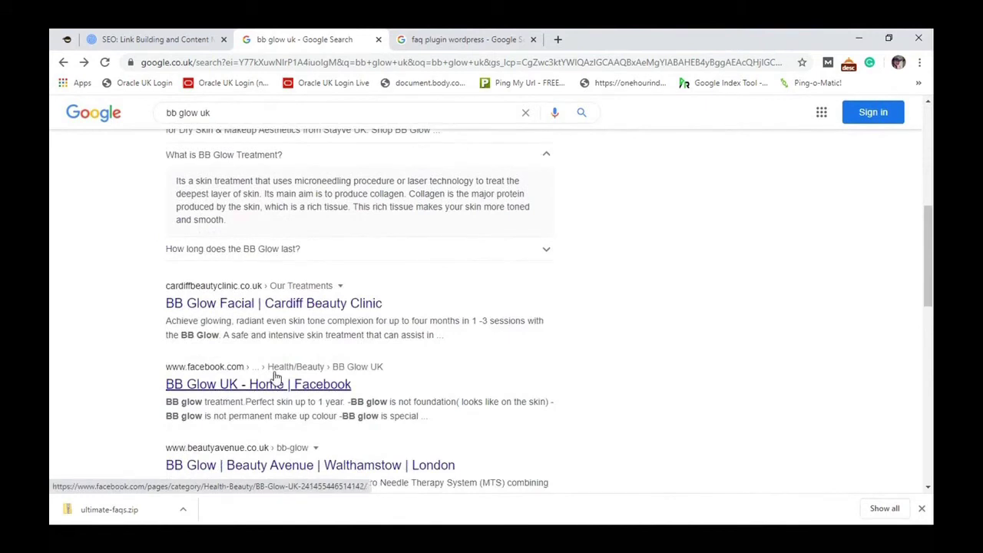
{"action": "scroll", "coordinate": [261, 374], "scroll_direction": "up", "scroll_amount": 4}
{"action": "scroll", "coordinate": [281, 268], "scroll_direction": "down", "scroll_amount": 2}
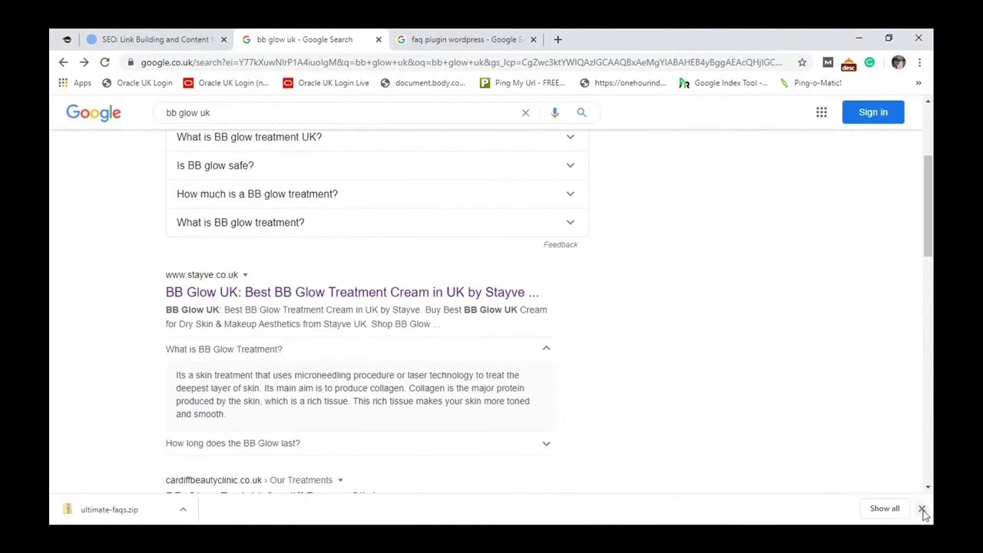
Close both Google search tabs and zoom the Prezi presentation out from the Link Building subtopic to the overview.
{"action": "left_click", "coordinate": [378, 39]}
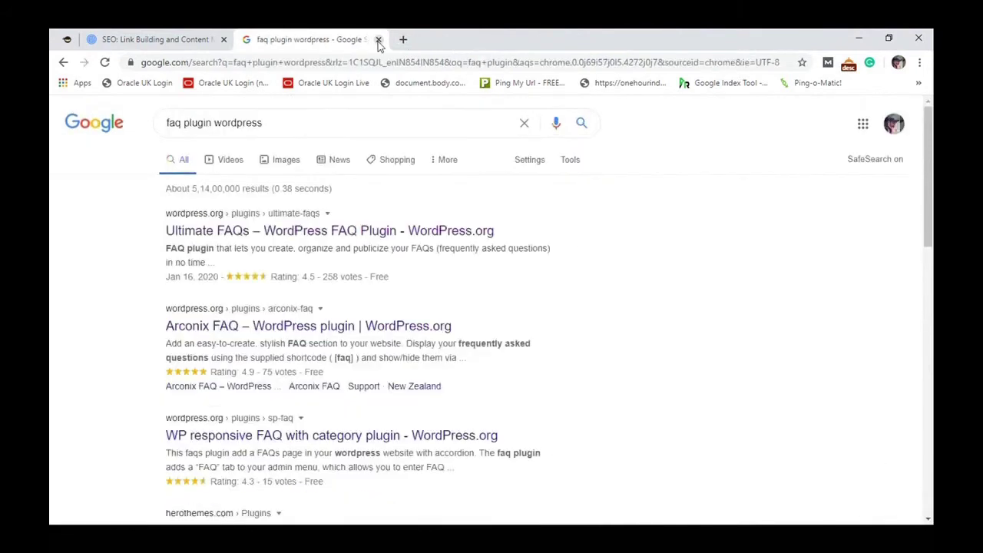
{"action": "left_click", "coordinate": [378, 40]}
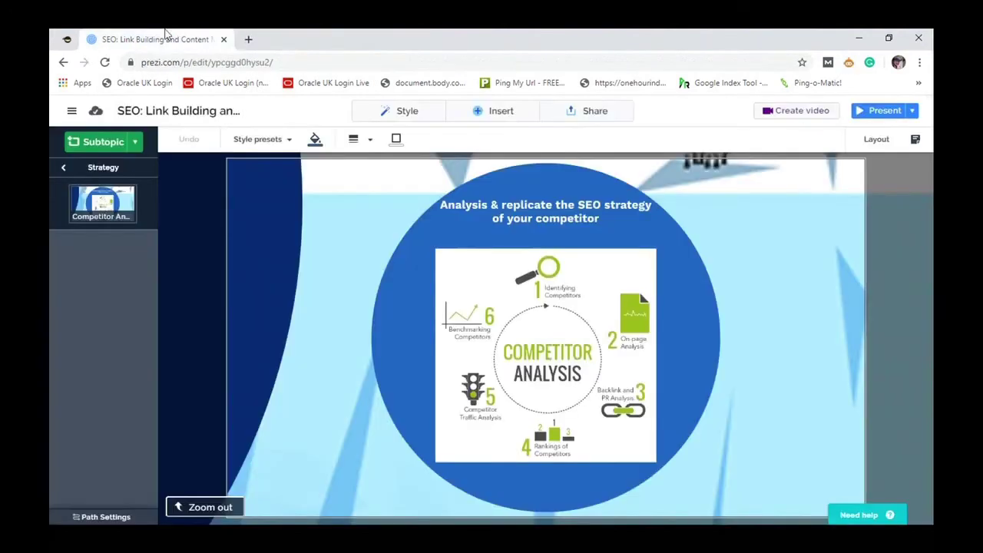
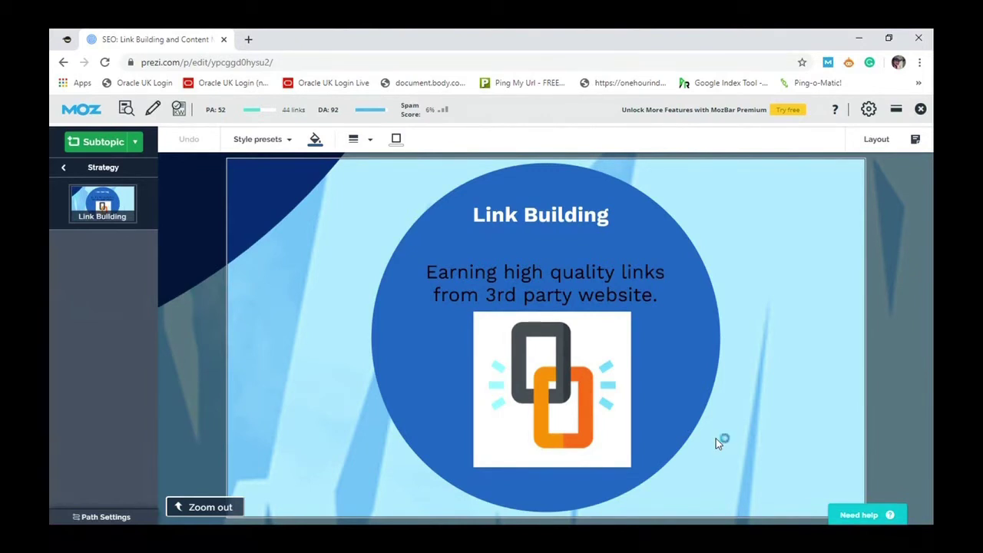
{"action": "left_click", "coordinate": [249, 413]}
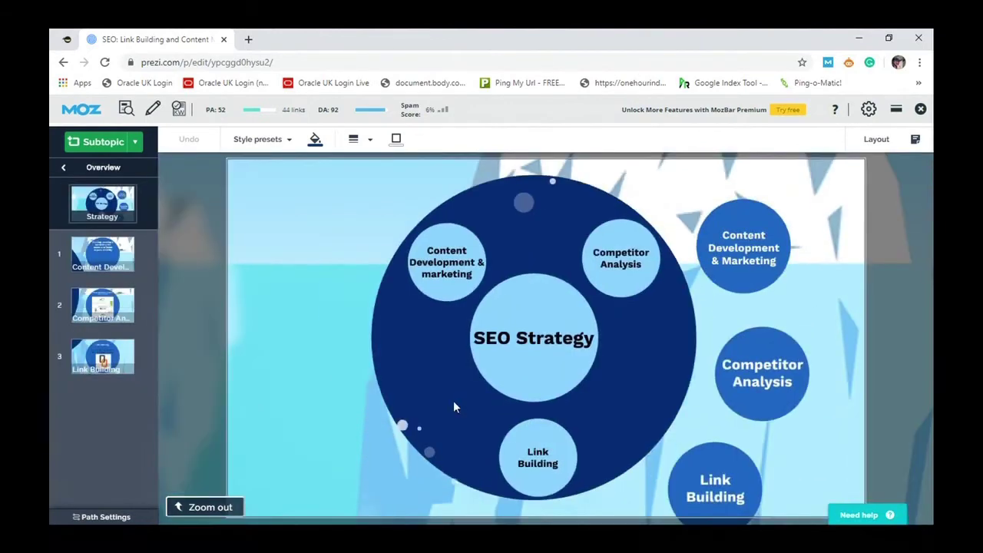
{"action": "left_click", "coordinate": [453, 407]}
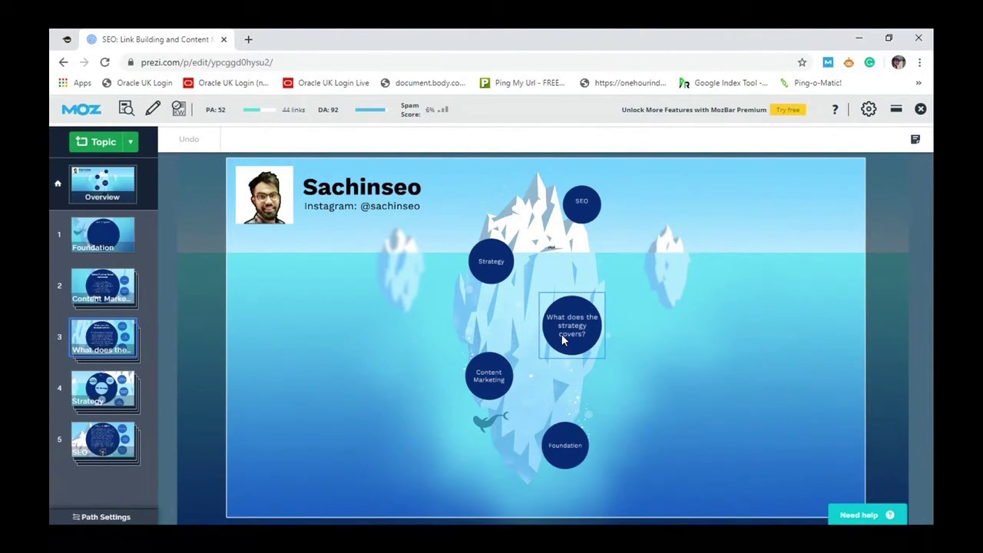
Search Google for "utm link builder" in a new tab and open the Campaign URL Builder form from the results.
{"action": "left_click", "coordinate": [249, 40]}
{"action": "type", "text": "utm"}
{"action": "key", "text": "Down"}
{"action": "key", "text": "Down"}
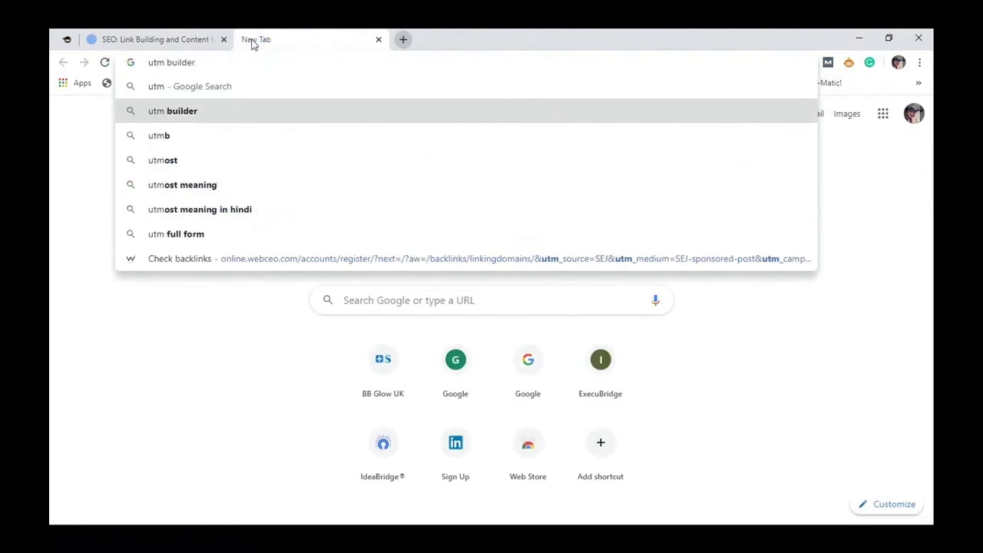
{"action": "key", "text": "Up"}
{"action": "key", "text": "Up"}
{"action": "type", "text": "link"}
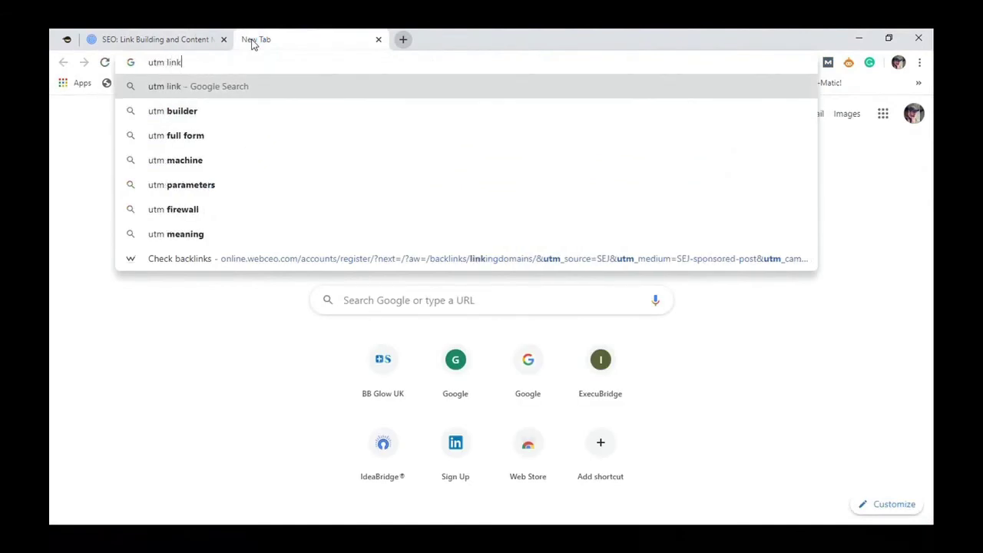
{"action": "key", "text": "Down"}
{"action": "key", "text": "Up"}
{"action": "type", "text": "bui"}
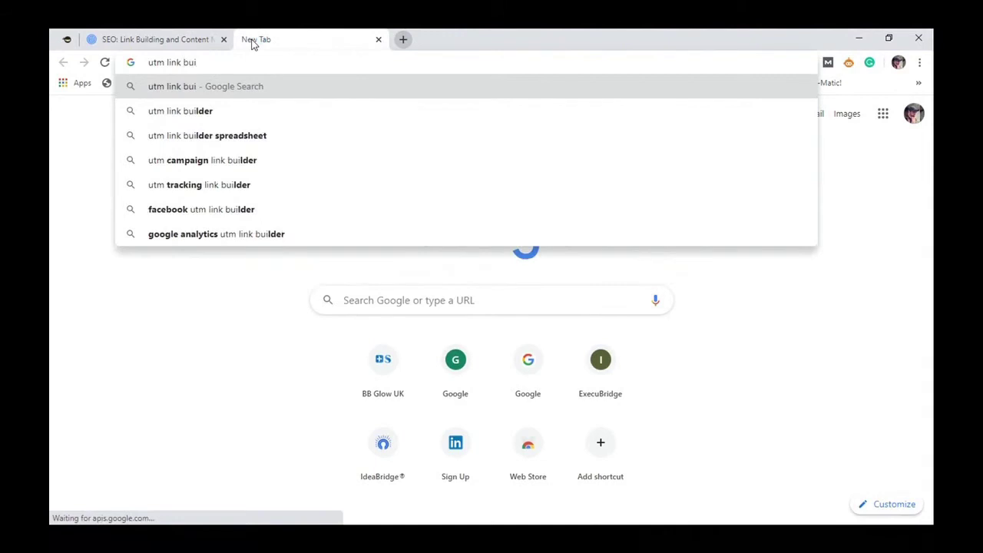
{"action": "key", "text": "Down"}
{"action": "key", "text": "Return"}
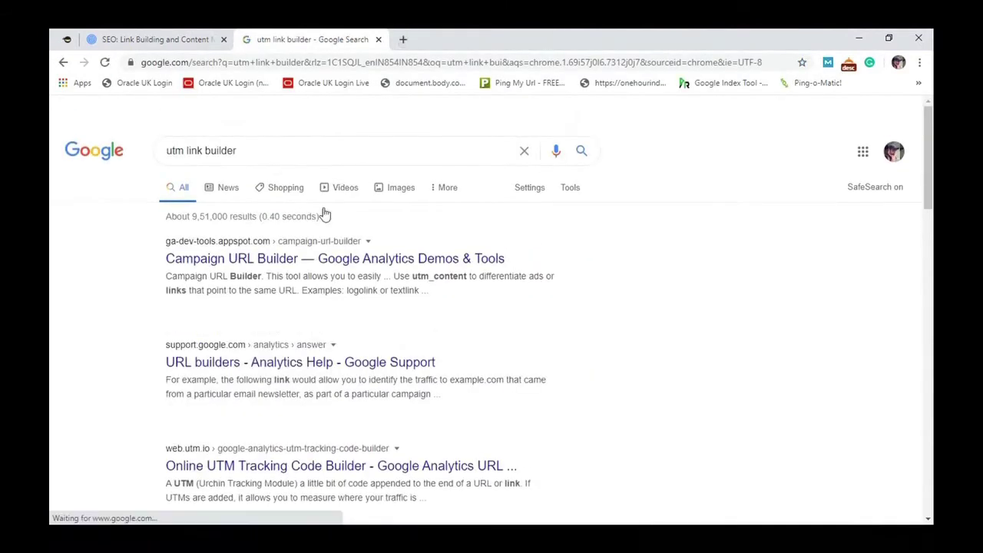
{"action": "left_click", "coordinate": [266, 256]}
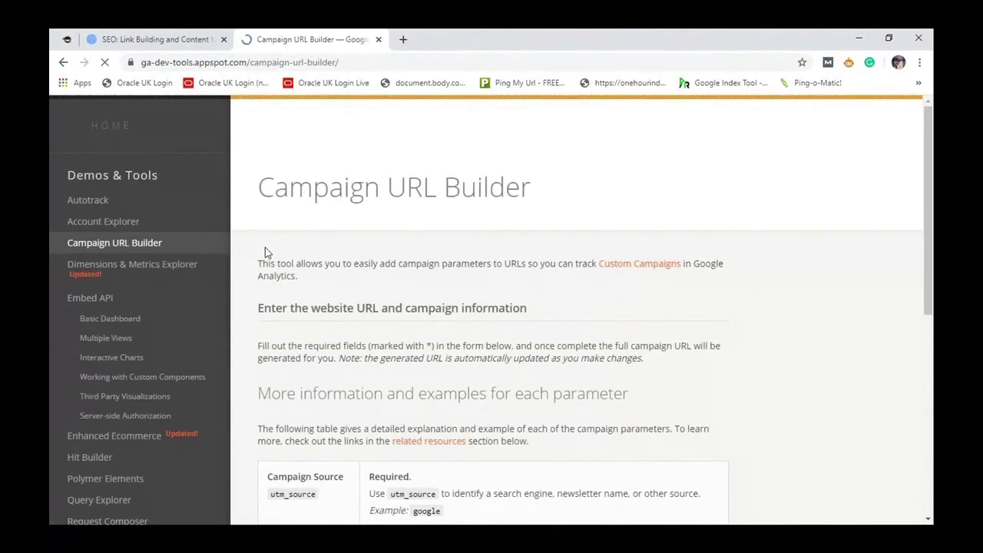
{"action": "scroll", "coordinate": [265, 252], "scroll_direction": "down", "scroll_amount": 3}
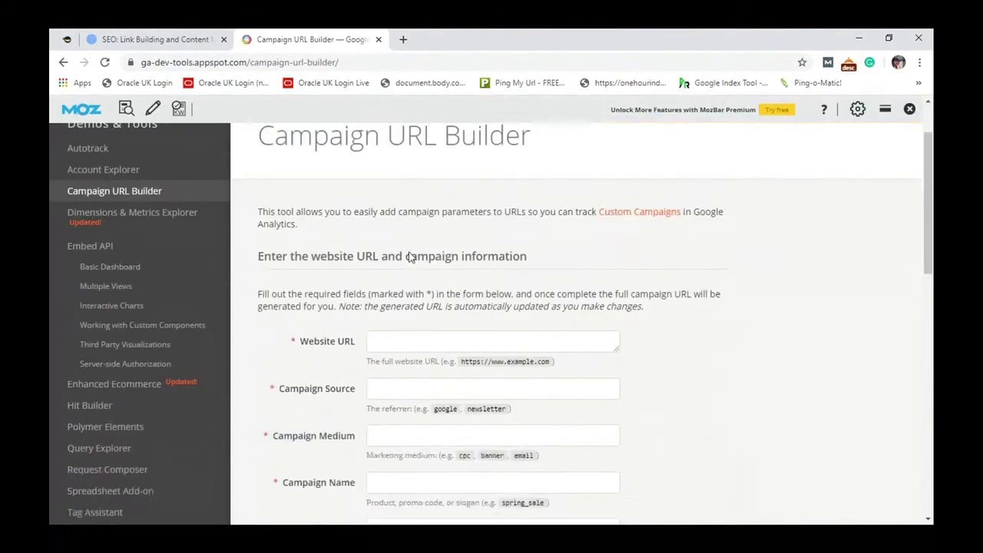
Copy the stayve.co.uk address from a new tab and paste it as the Website URL in the Campaign URL Builder.
{"action": "left_click", "coordinate": [403, 40]}
{"action": "type", "text": "stayv"}
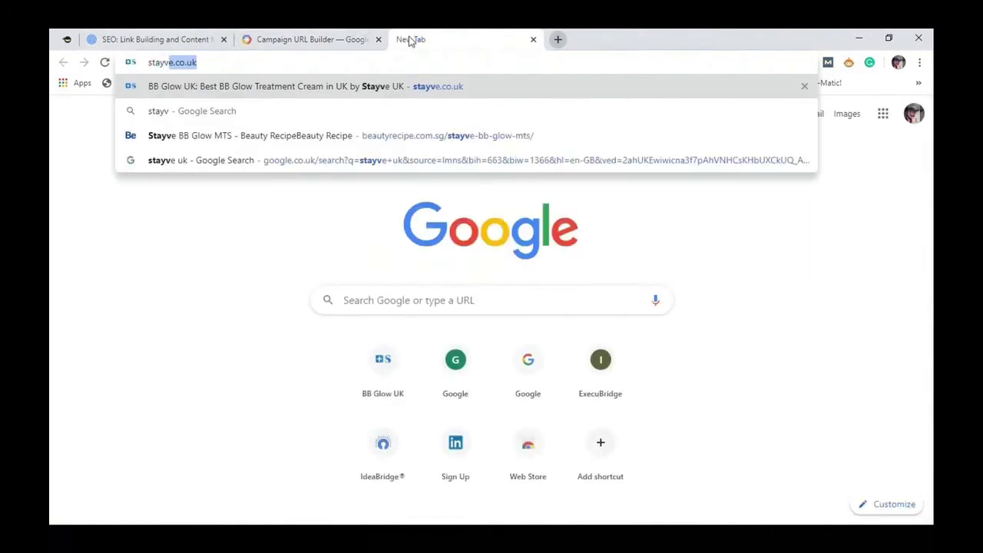
{"action": "key", "text": "ctrl+a"}
{"action": "key", "text": "ctrl+c"}
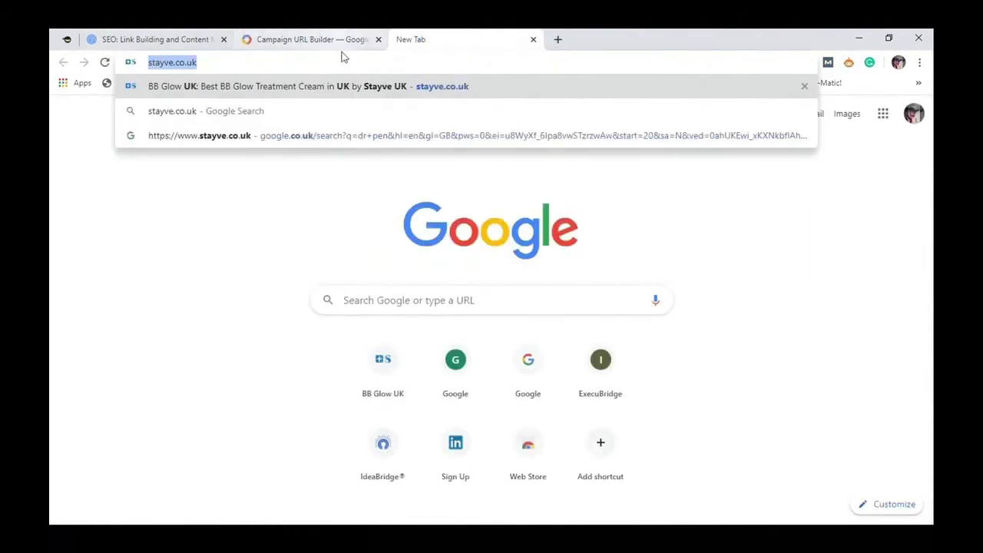
{"action": "left_click", "coordinate": [338, 39]}
{"action": "left_click", "coordinate": [417, 229]}
{"action": "key", "text": "ctrl+v"}
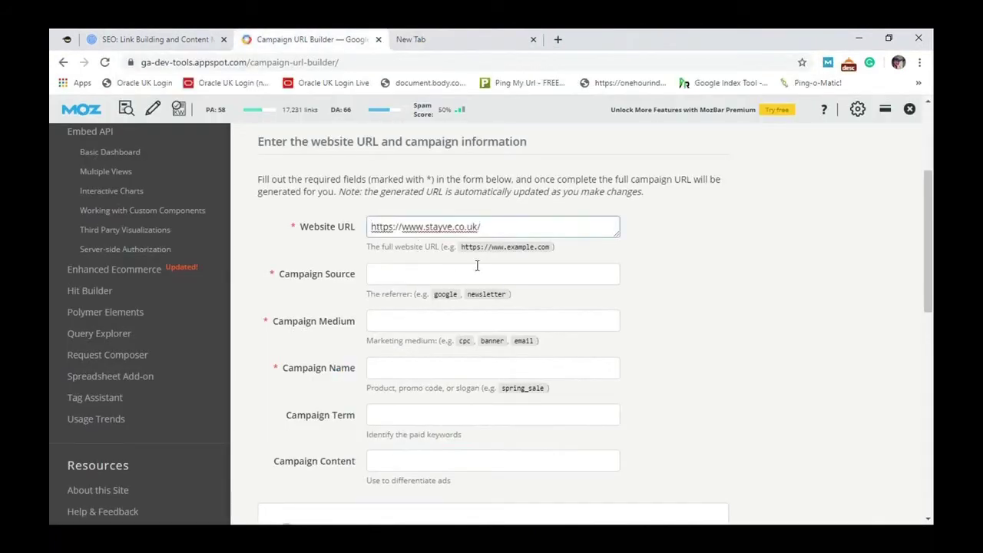
Set the Campaign Source to "GMBlisting" and the Campaign Medium to "Orgainc".
{"action": "left_click", "coordinate": [448, 279]}
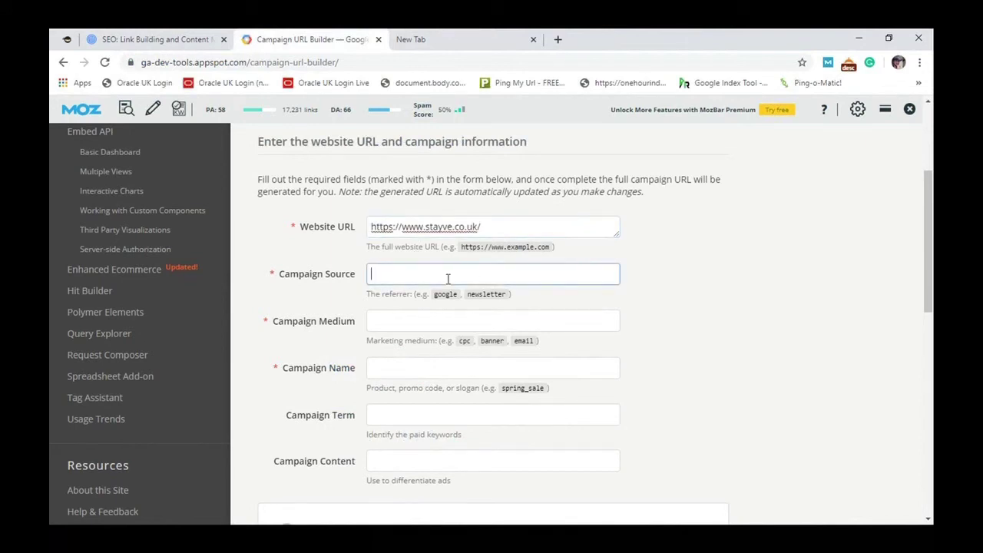
{"action": "type", "text": "GMBlisting"}
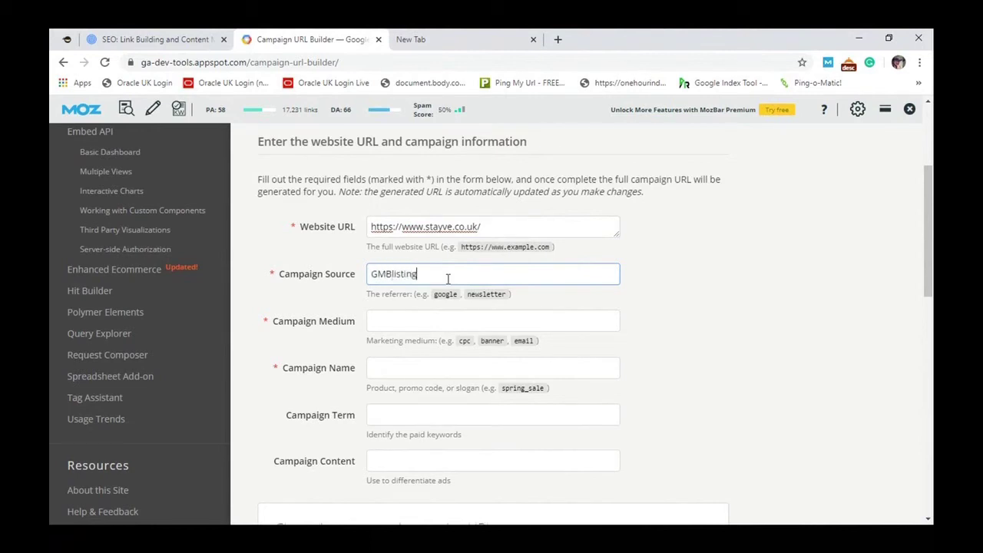
{"action": "left_click", "coordinate": [420, 314]}
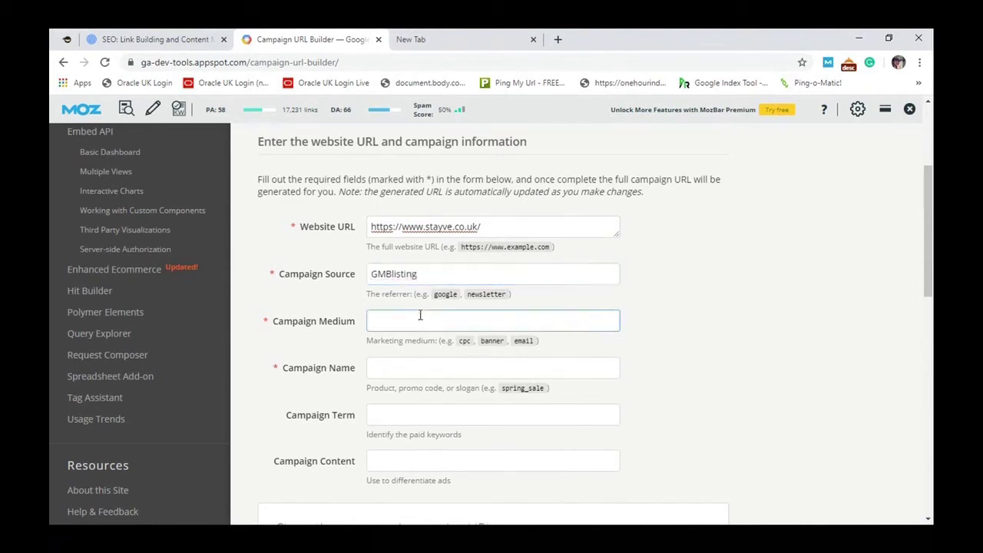
{"action": "type", "text": "Orgainc"}
{"action": "left_click", "coordinate": [414, 369]}
Examine the generated campaign URL, highlighting the whole link and its utm_source value.
{"action": "scroll", "coordinate": [557, 355], "scroll_direction": "down", "scroll_amount": 3}
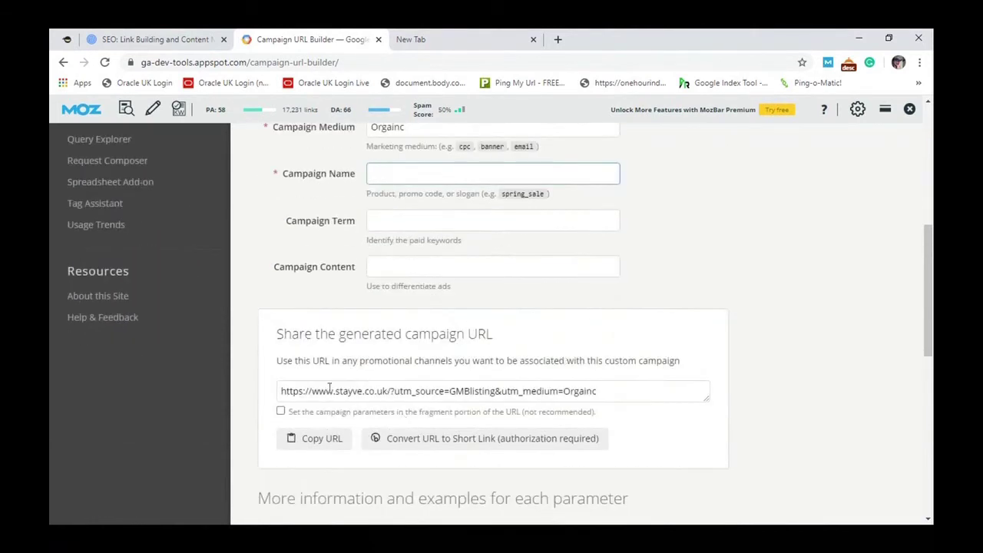
{"action": "left_click_drag", "start_coordinate": [625, 395], "coordinate": [236, 391]}
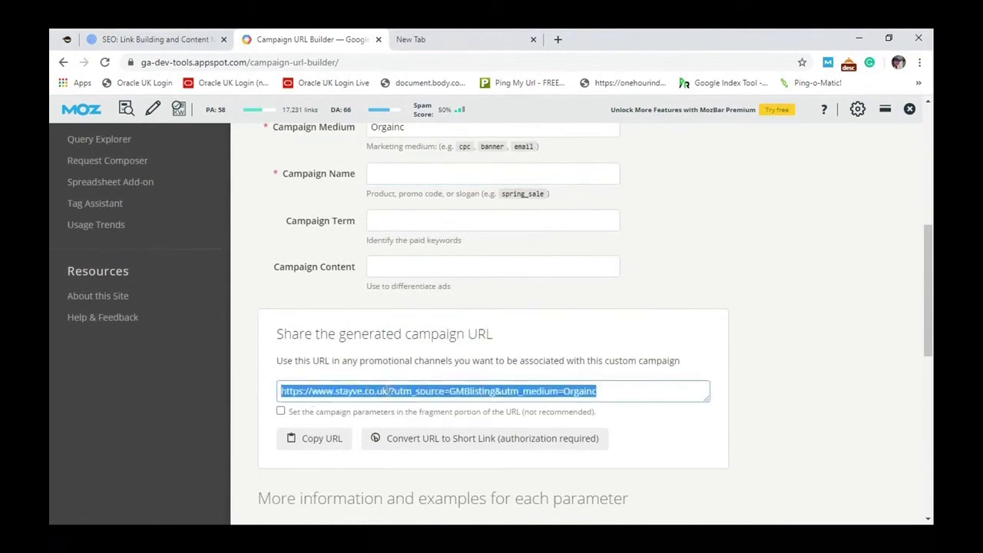
{"action": "left_click", "coordinate": [462, 388]}
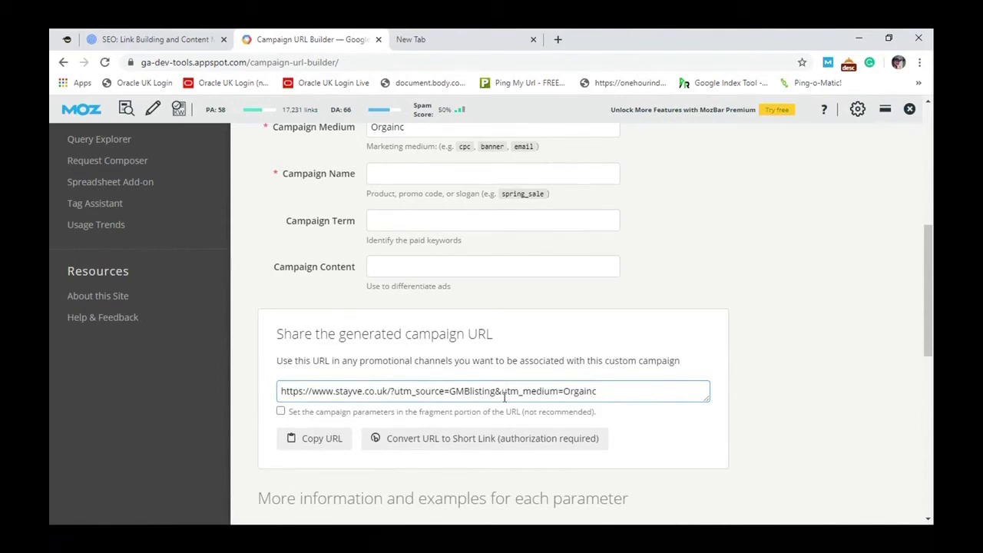
{"action": "left_click_drag", "start_coordinate": [495, 391], "coordinate": [452, 389]}
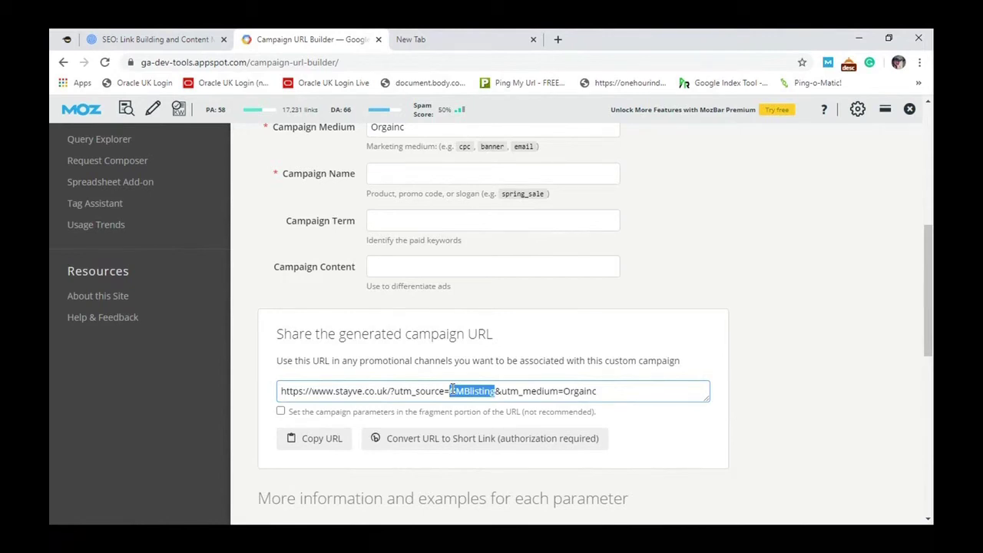
{"action": "left_click", "coordinate": [399, 393]}
Switch to the Prezi presentation, zoom into the "What does the strategy covers?" topic, and dismiss the mail notification.
{"action": "left_click", "coordinate": [150, 36]}
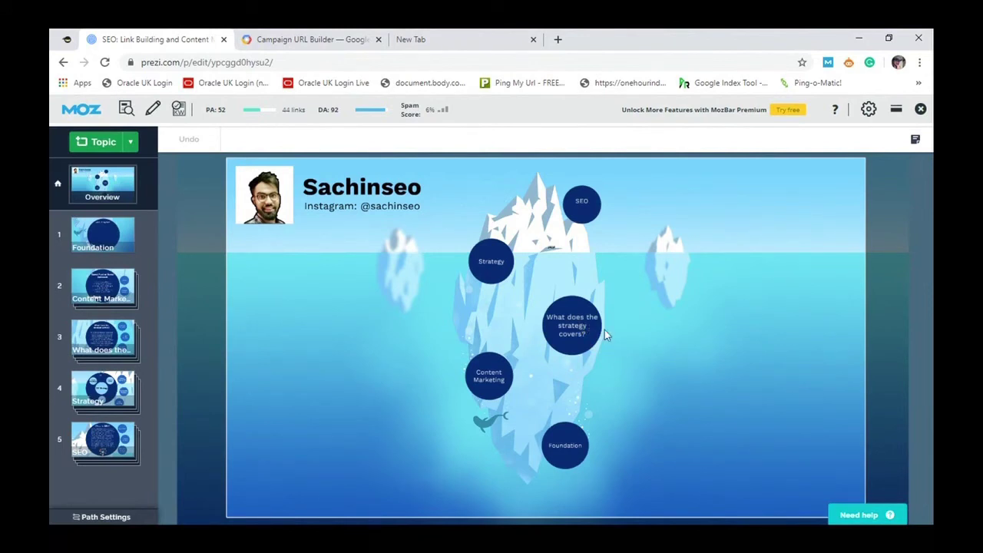
{"action": "left_click", "coordinate": [566, 327]}
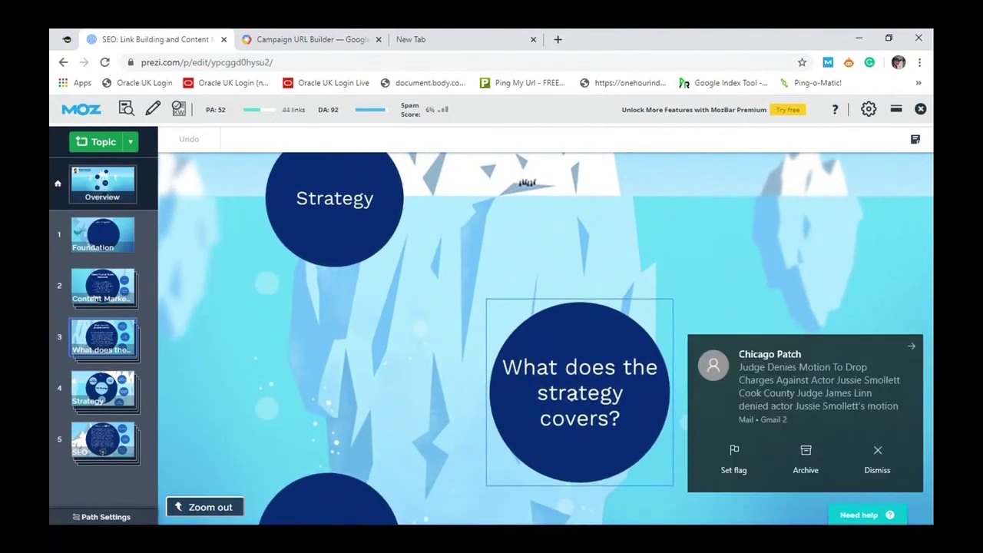
{"action": "left_click", "coordinate": [877, 460]}
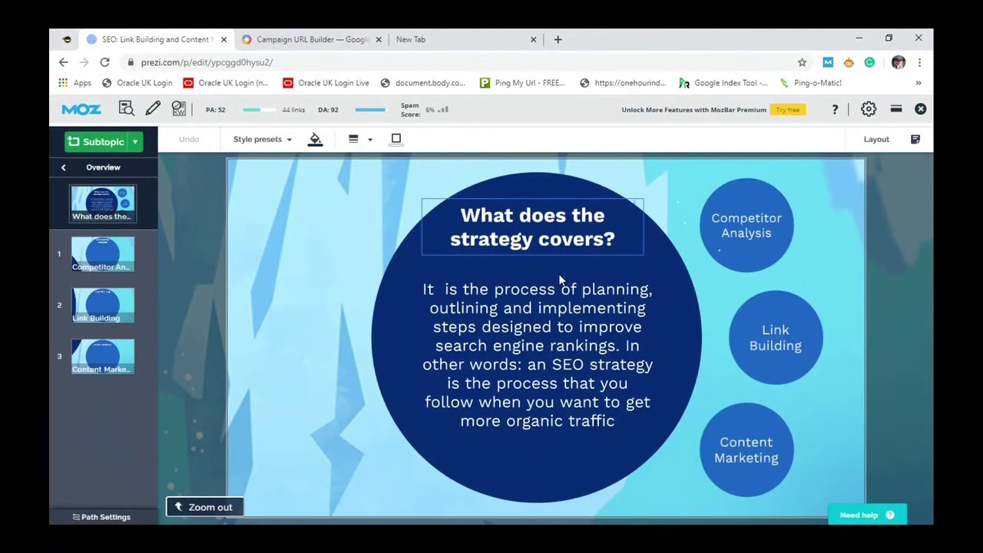
Zoom into the Competitor Analysis subtopic and close the MozBar toolbar.
{"action": "left_click", "coordinate": [742, 232]}
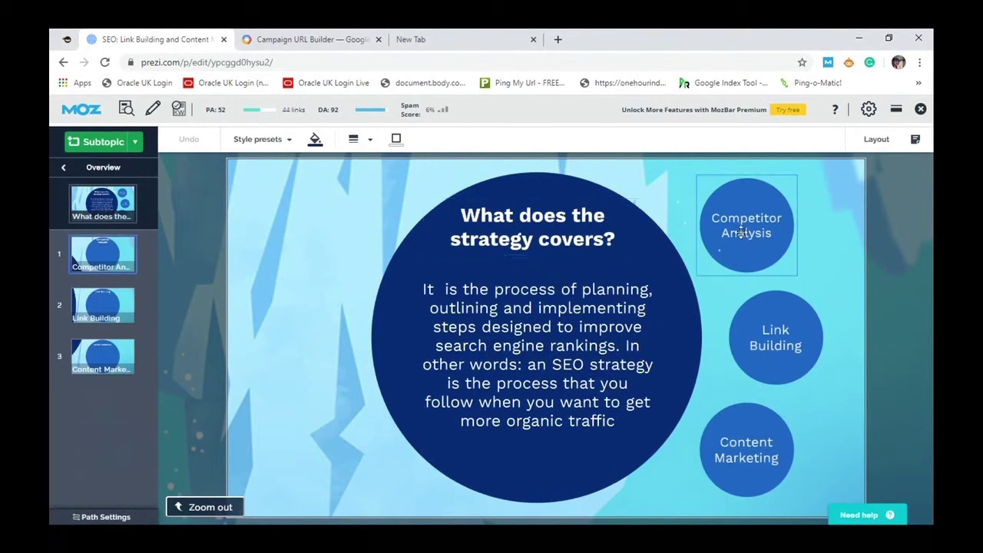
{"action": "left_click", "coordinate": [742, 232]}
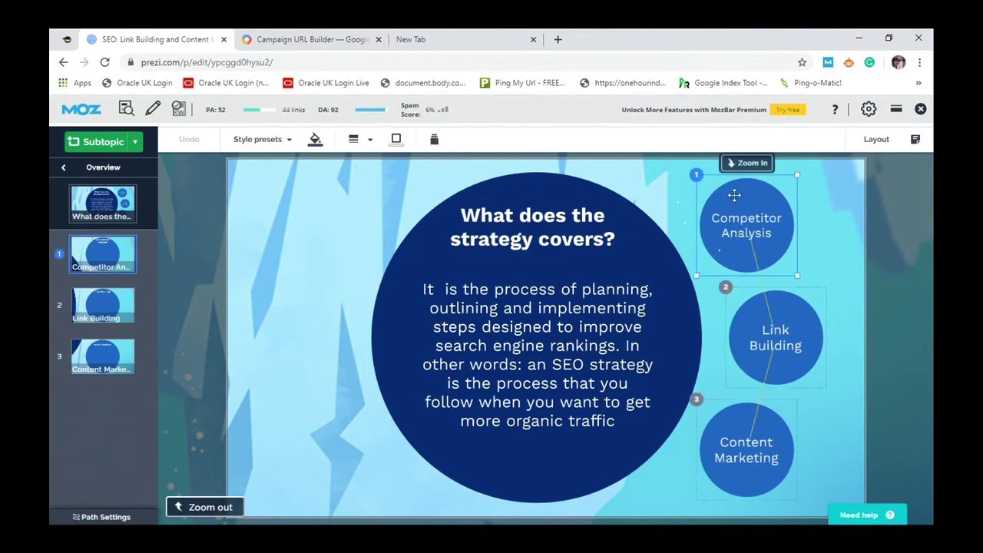
{"action": "left_click", "coordinate": [750, 176]}
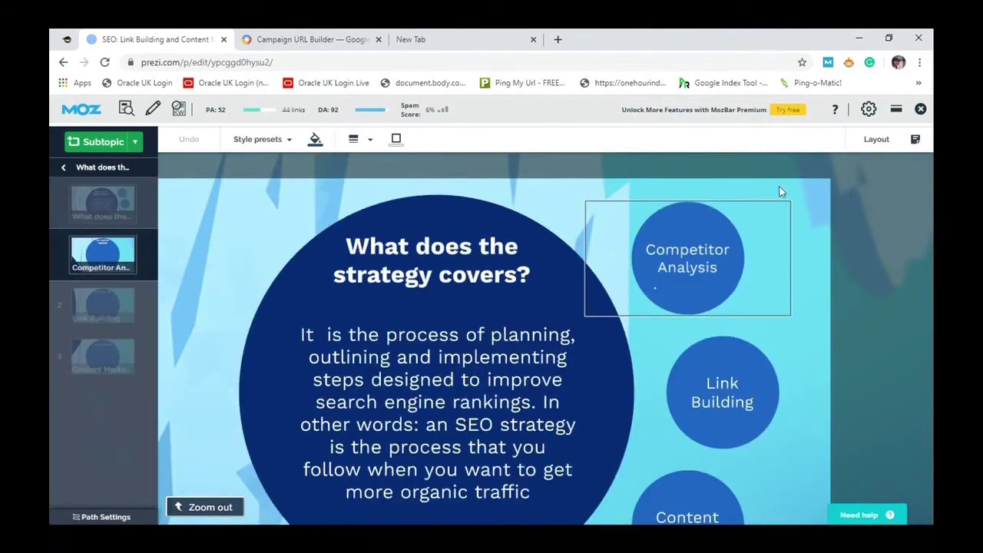
{"action": "left_click", "coordinate": [779, 185]}
{"action": "left_click", "coordinate": [919, 109]}
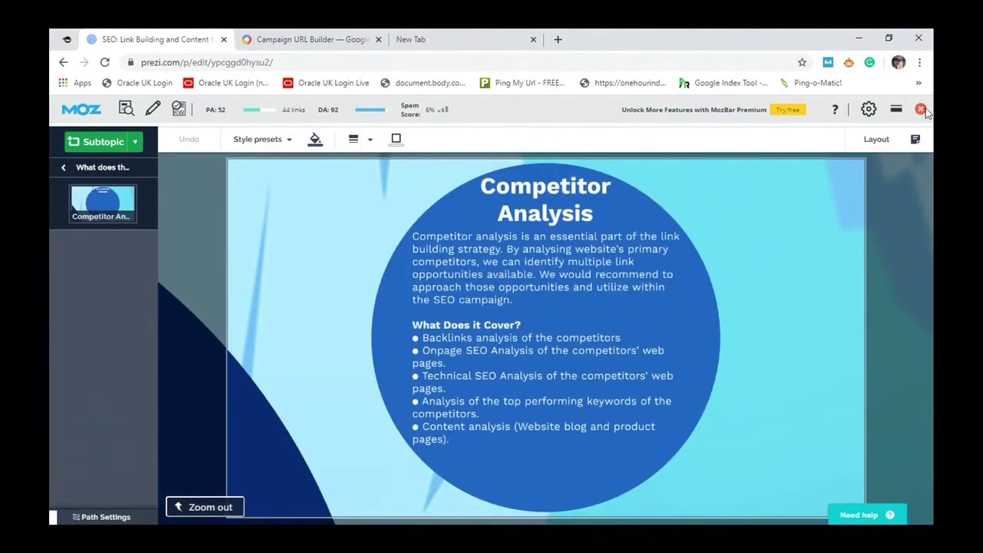